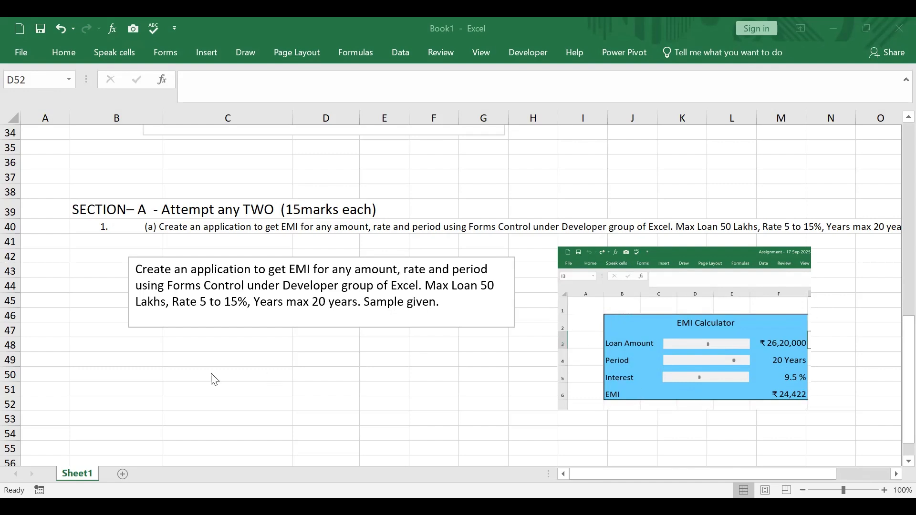
Fill the range B49:F55 below the question text box with light blue
scroll(234, 365, down, 1)
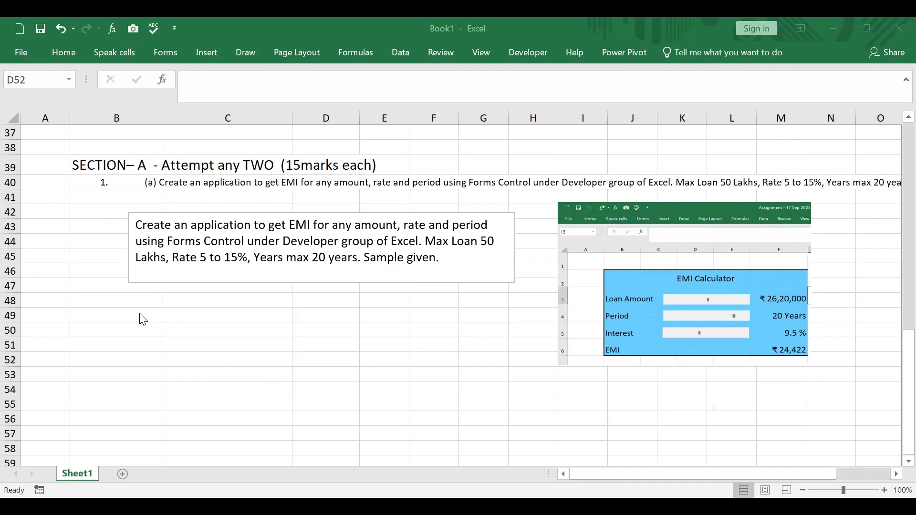
drag(140, 316, 378, 314)
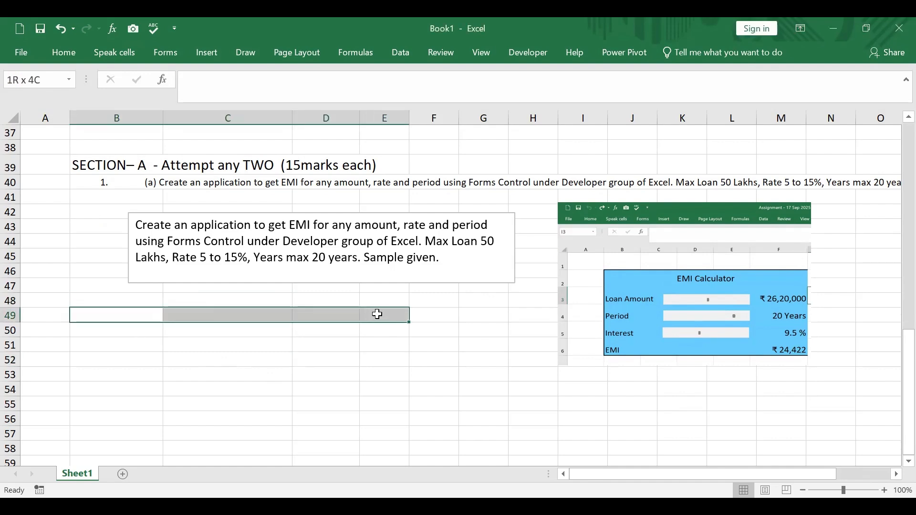
drag(378, 314, 438, 396)
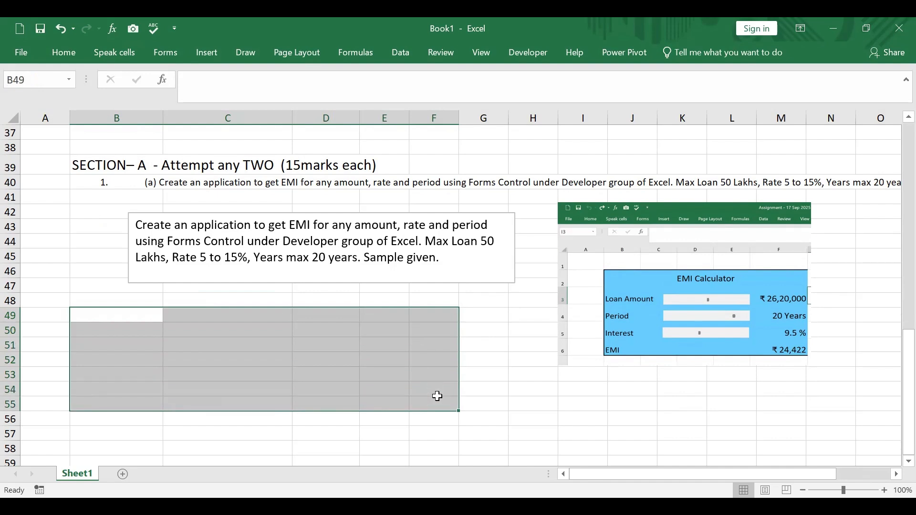
click(71, 57)
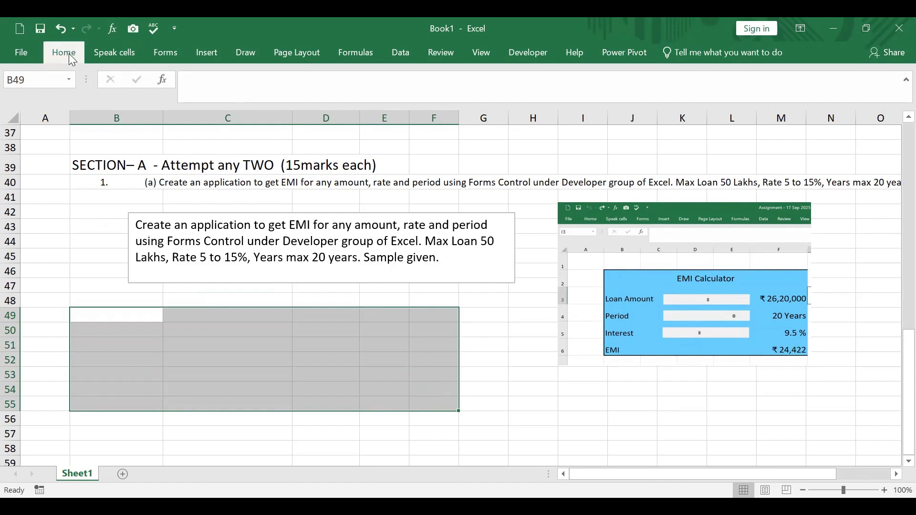
click(194, 99)
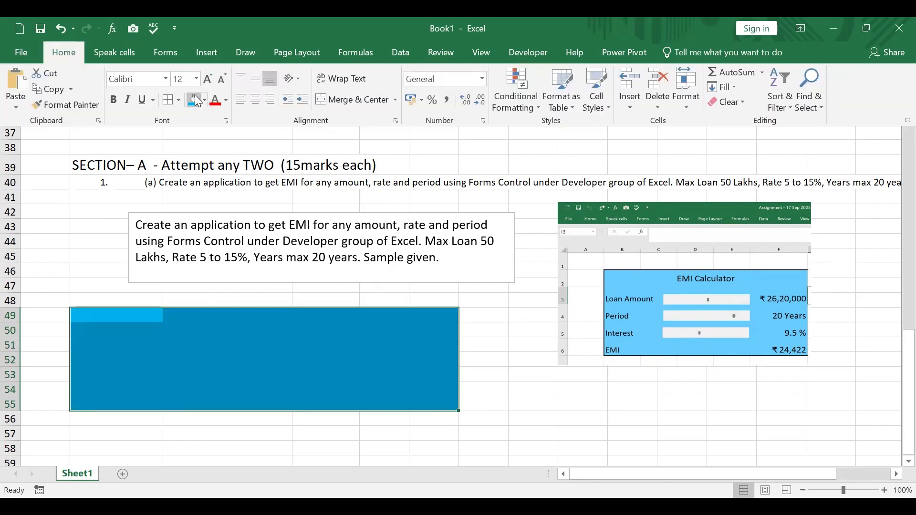
click(507, 339)
click(622, 305)
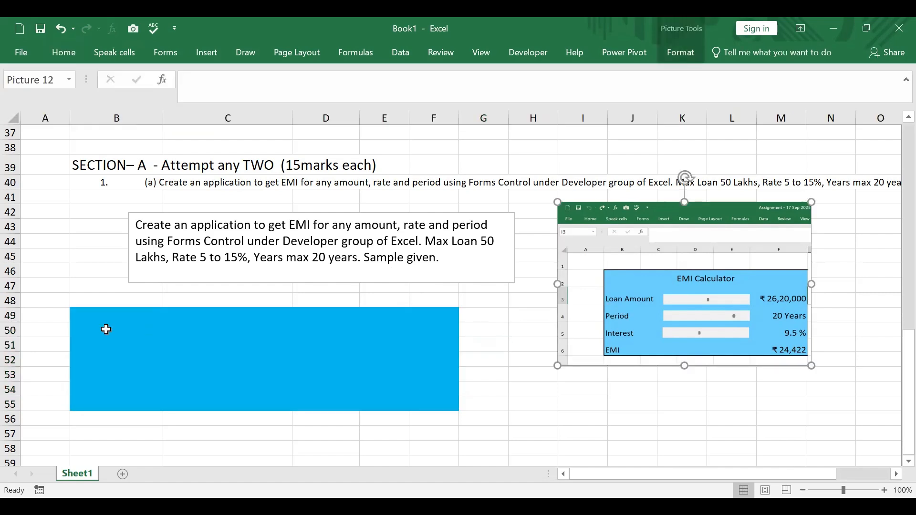
Set the font colour of cell B50 to white
click(106, 329)
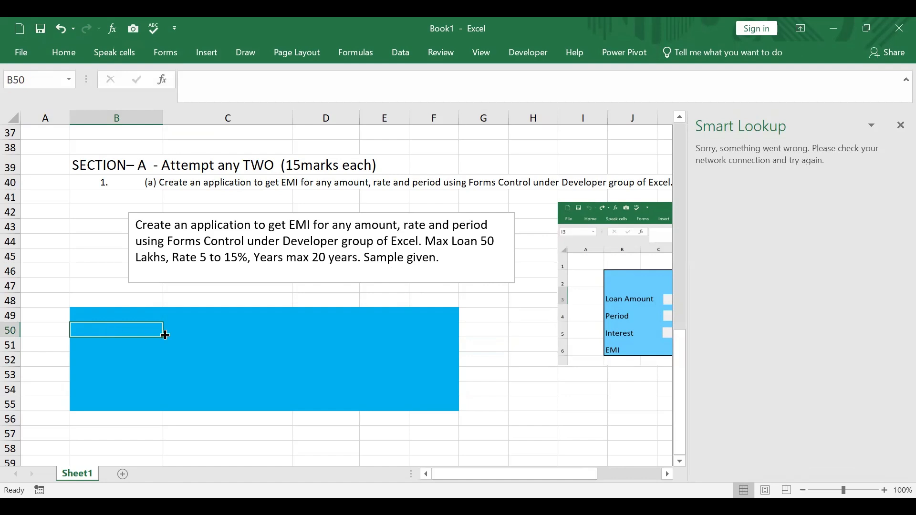
click(74, 55)
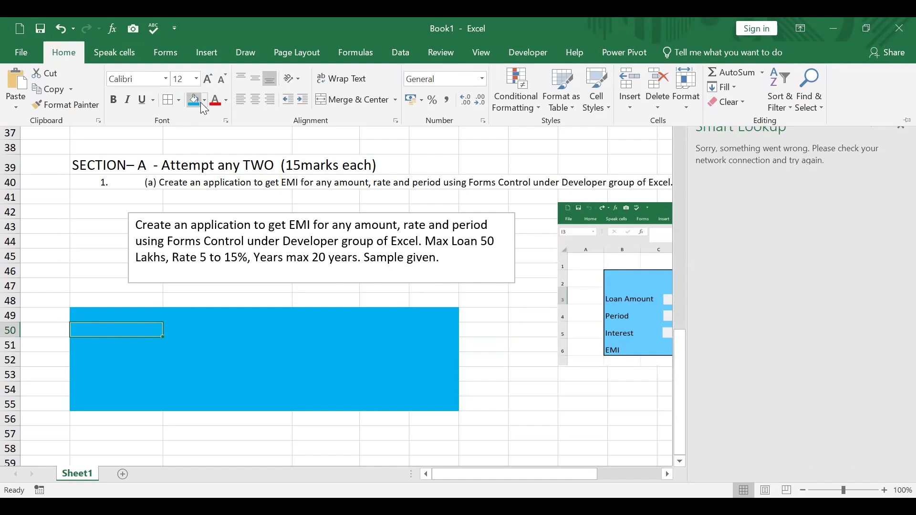
click(226, 100)
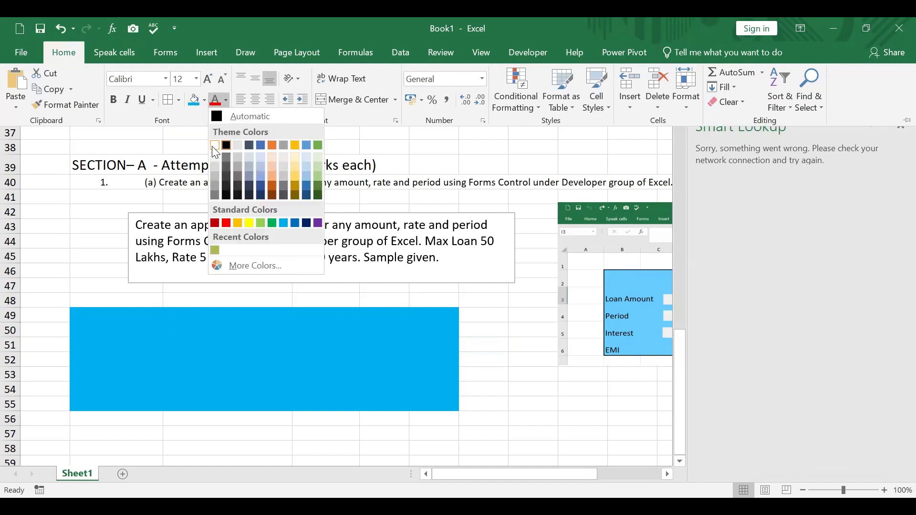
click(213, 146)
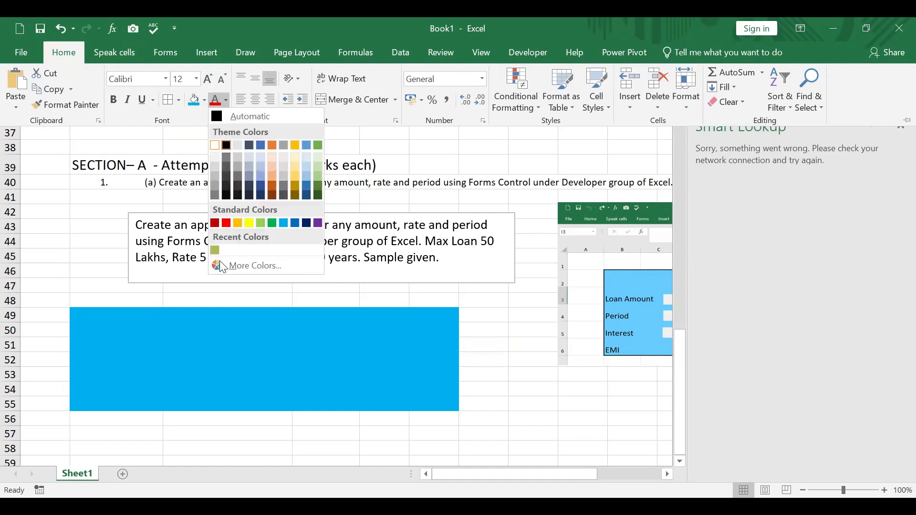
Enter the label "Loan Amount" in cell B50
click(144, 328)
double_click(143, 329)
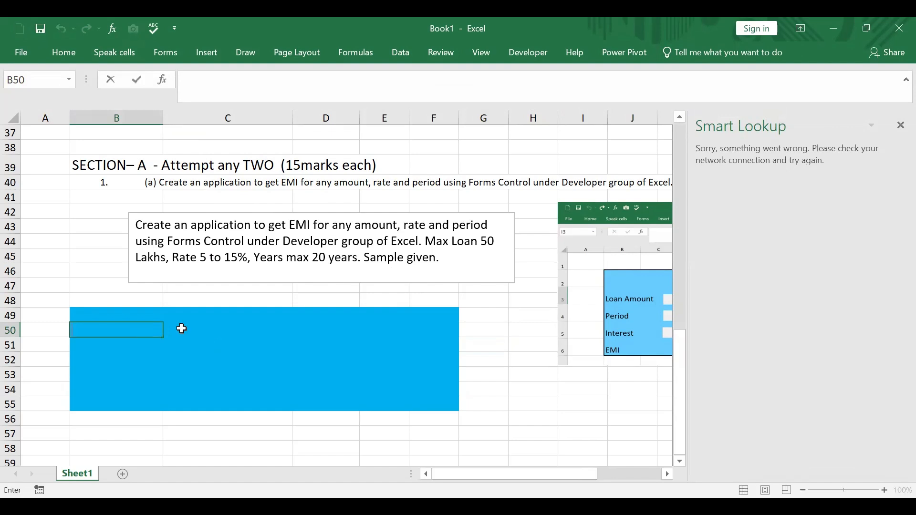
text(Loan Amount)
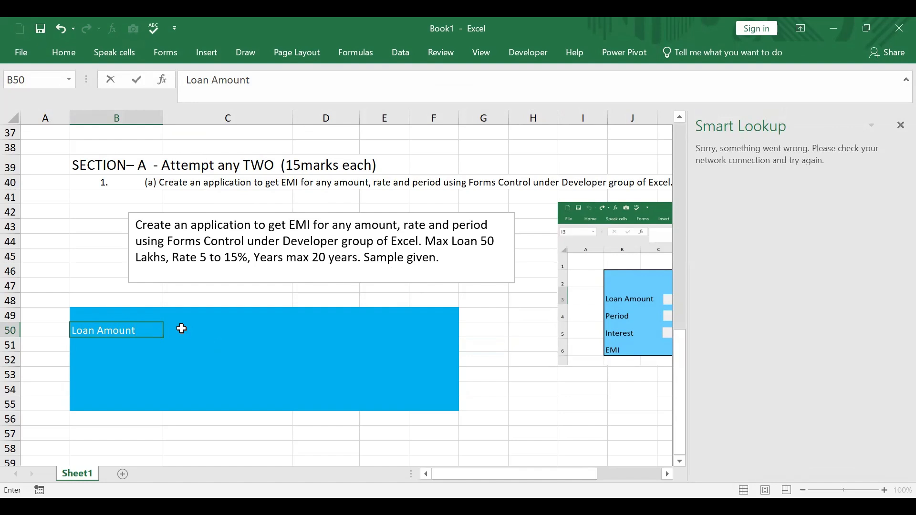
click(205, 346)
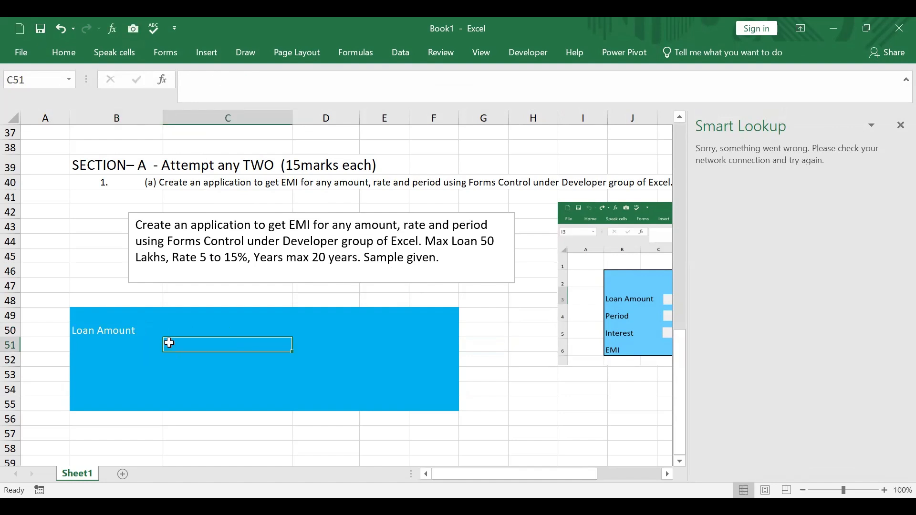
Format the "Loan Amount" label in B50 with black font colour and bold
click(131, 330)
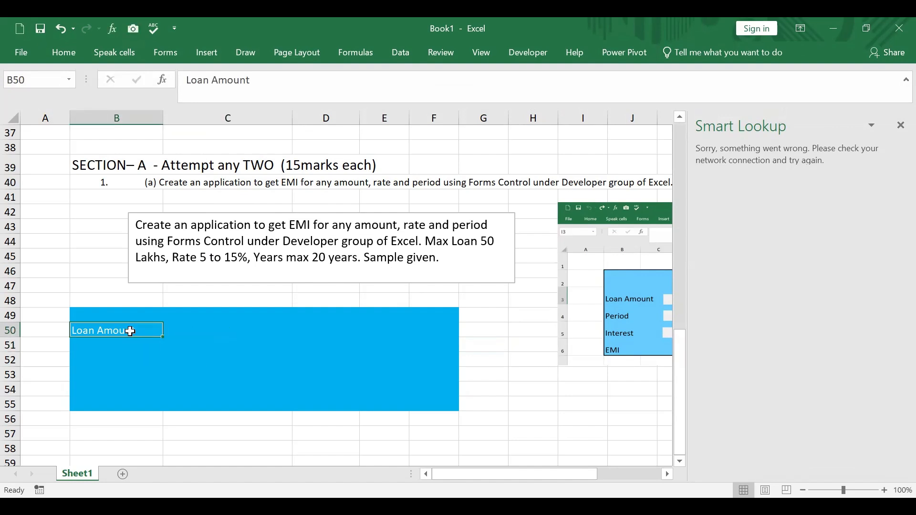
click(56, 55)
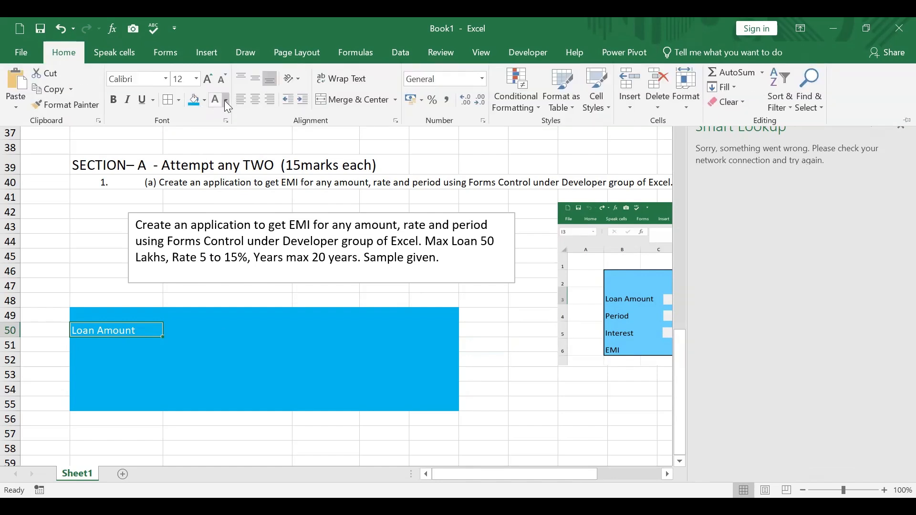
click(226, 101)
click(228, 142)
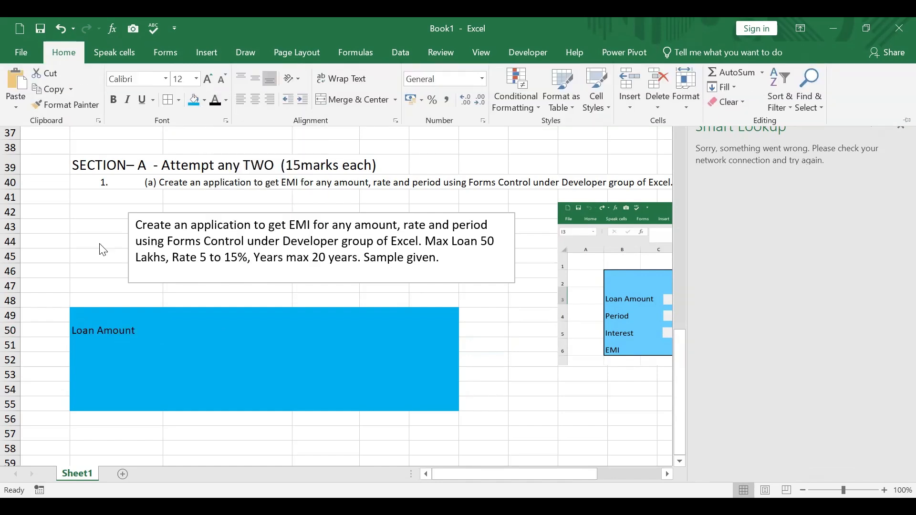
click(113, 100)
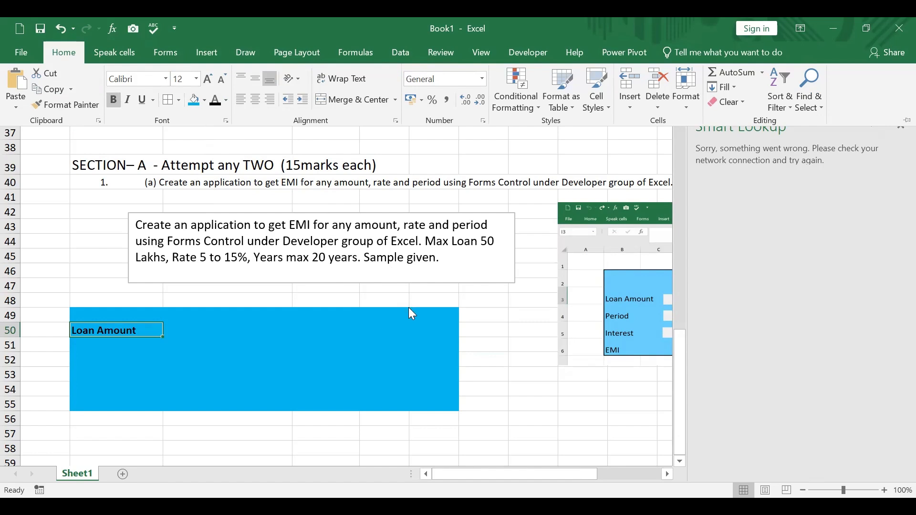
Enter the label "Period (Years)" in cell B52, two rows below the loan amount label
click(102, 351)
click(97, 362)
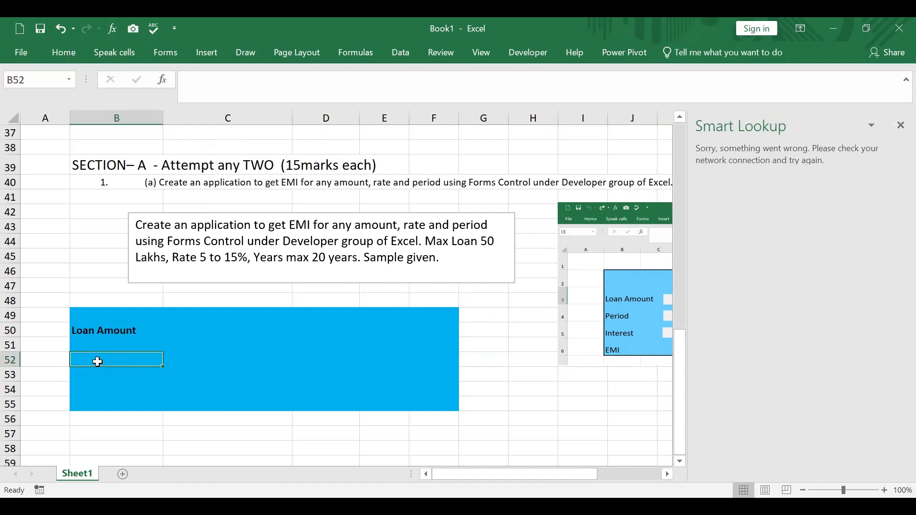
text(Period)
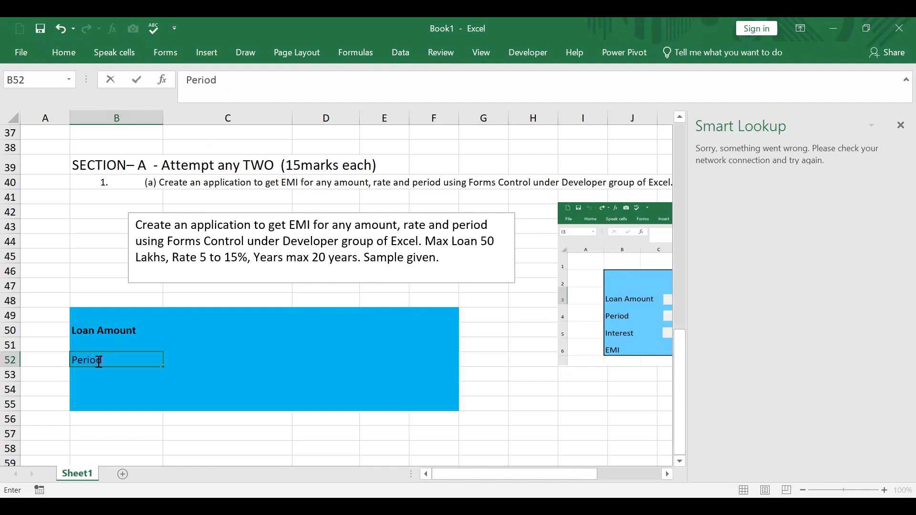
text( (Years))
click(170, 349)
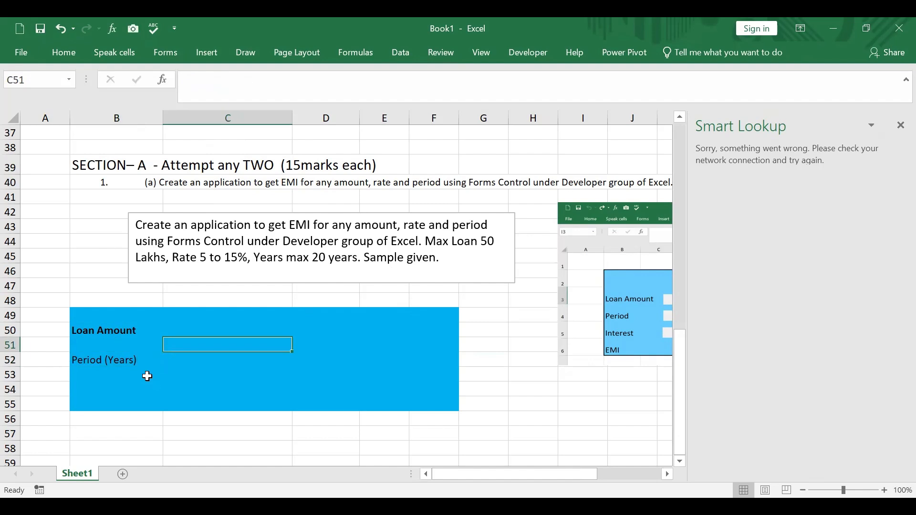
Make the "Period (Years)" label in B52 bold
click(125, 363)
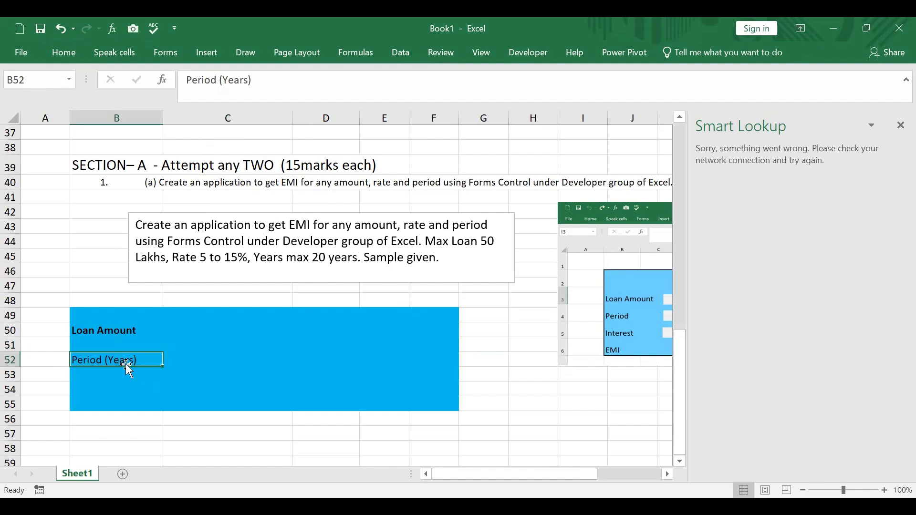
click(64, 53)
click(113, 99)
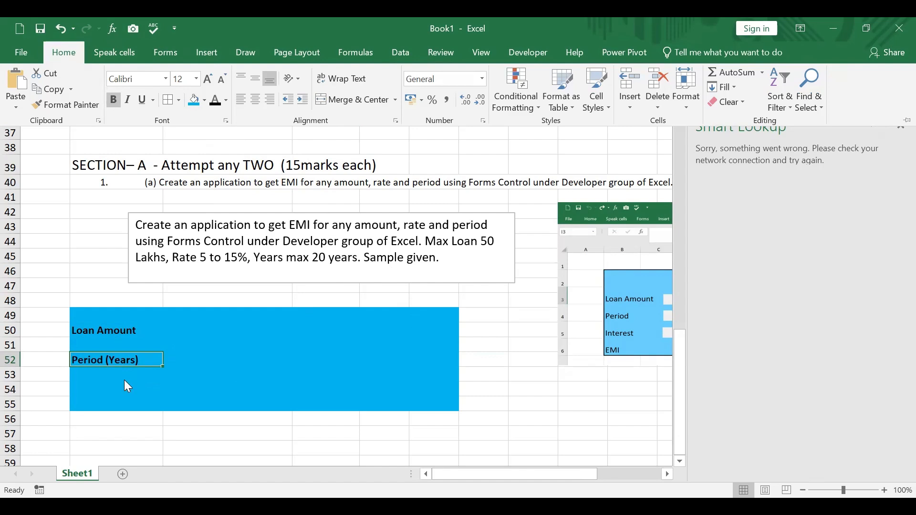
Enter the label "Interest % (P.A)" in cell B54, two rows below the period label
click(124, 380)
click(119, 390)
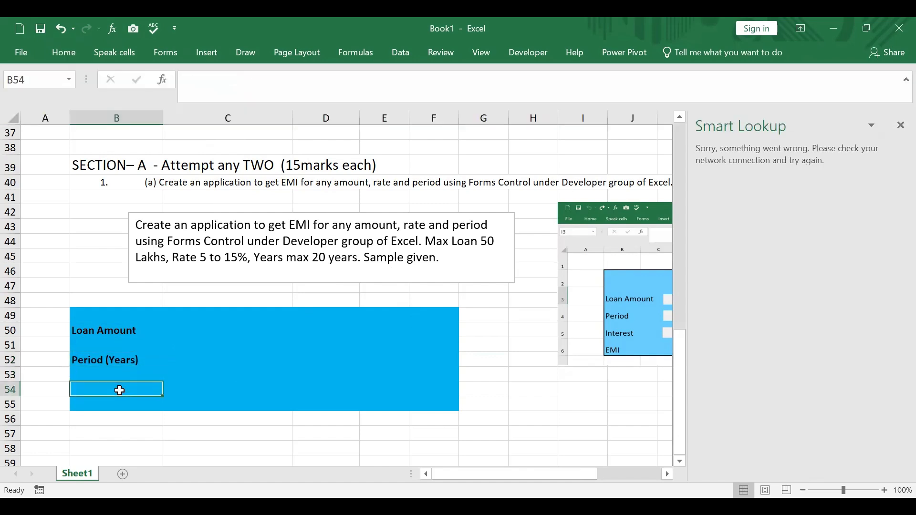
text(In)
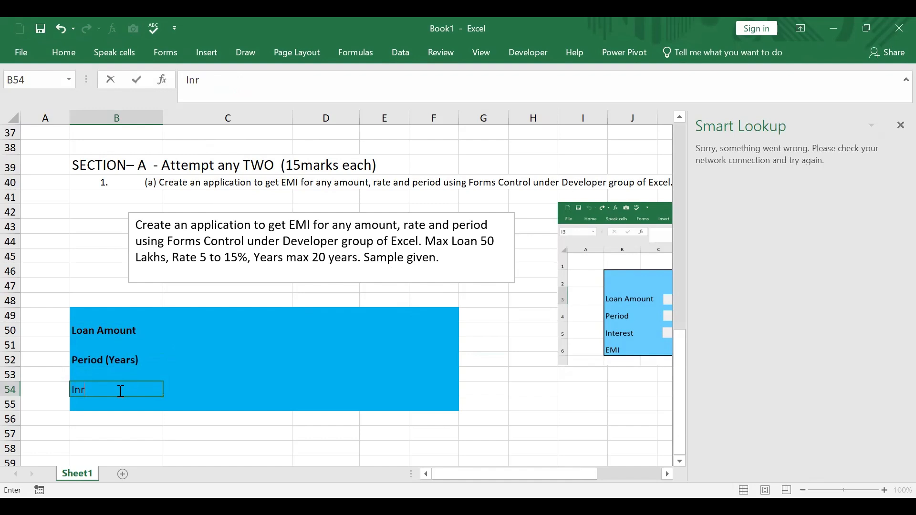
text(teresrt % (P.A))
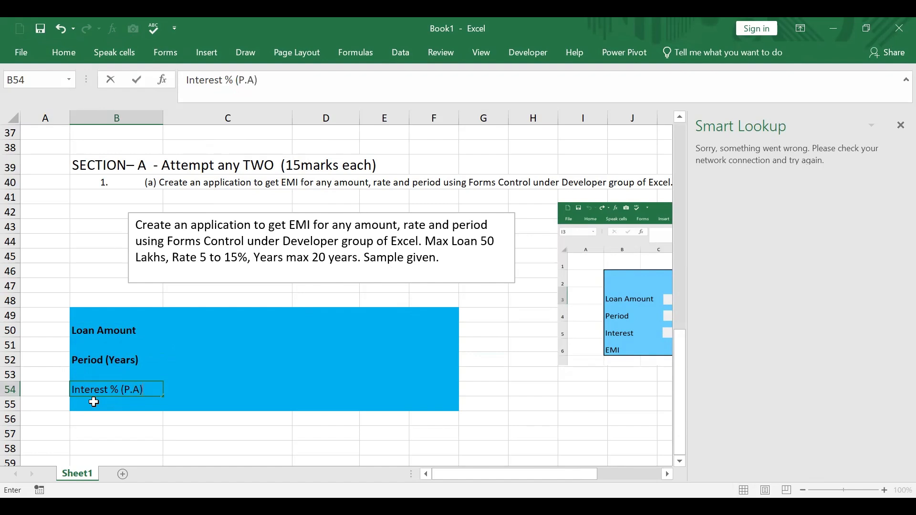
key(Return)
Make the "Interest % (P.A)" label in B54 bold
click(82, 385)
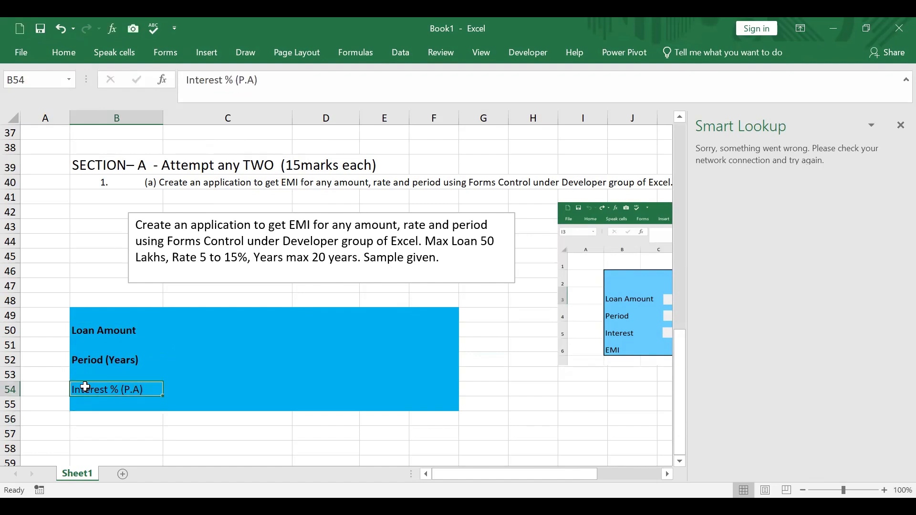
click(67, 54)
key(ctrl+b)
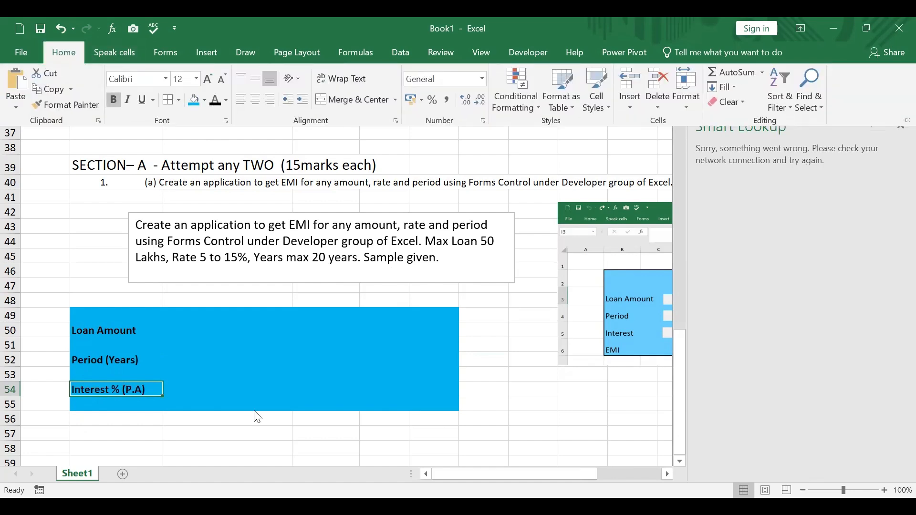
click(605, 345)
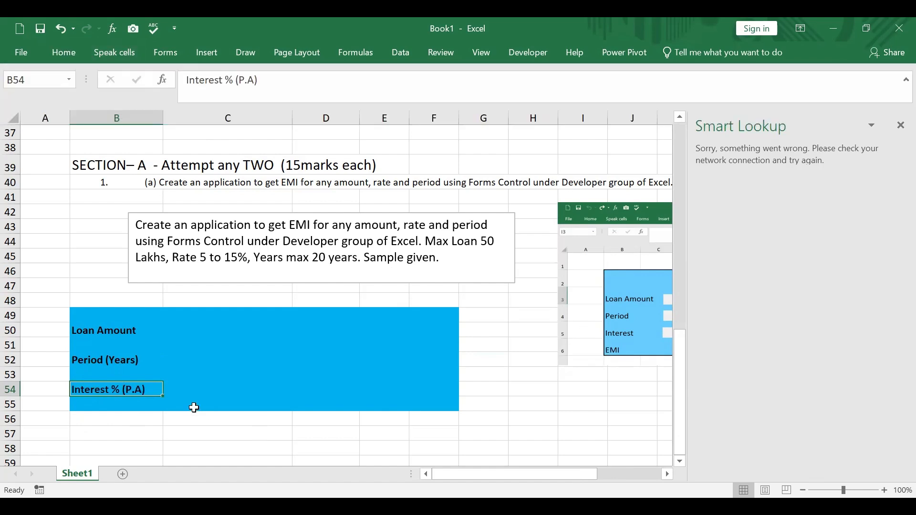
Enter the label "EMI" in cell C55 on the last row of the blue block
click(204, 405)
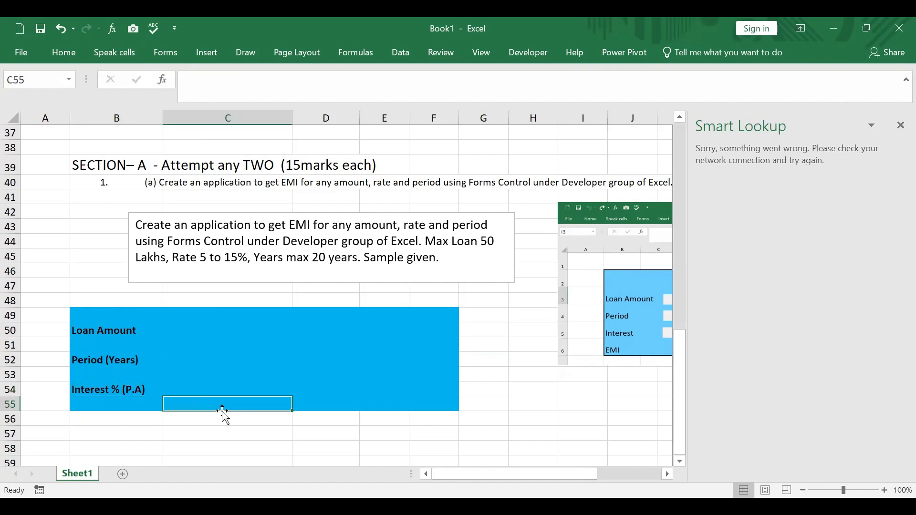
text(E)
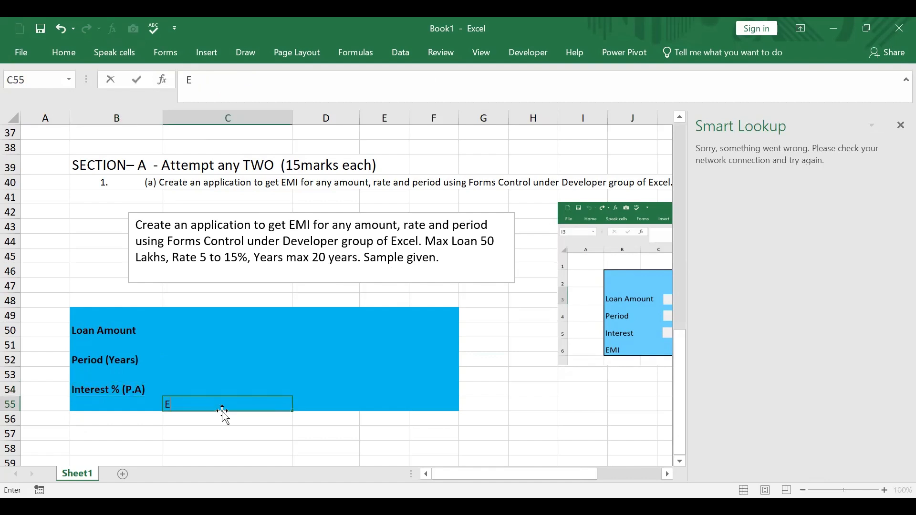
text(MI)
scroll(222, 411, up, 1)
Make the "EMI" text in C55 bold and close the Smart Lookup pane
click(219, 448)
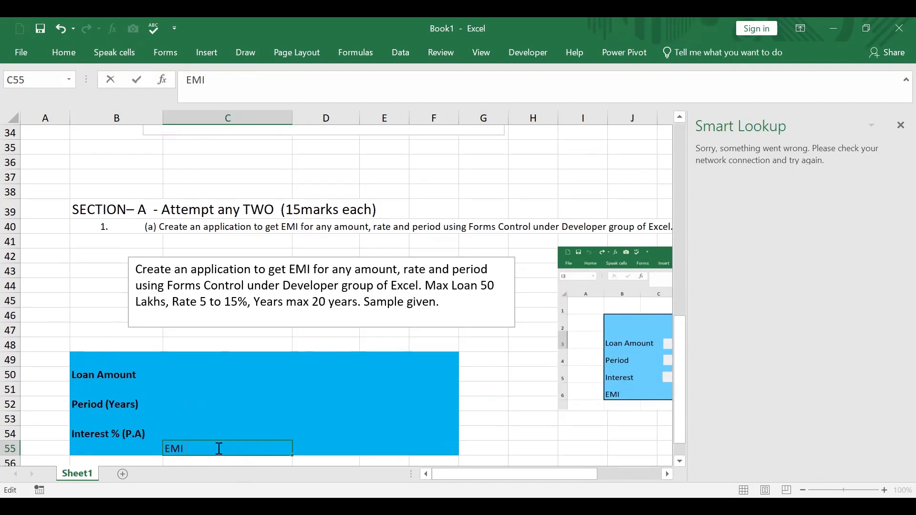
key(shift+Home)
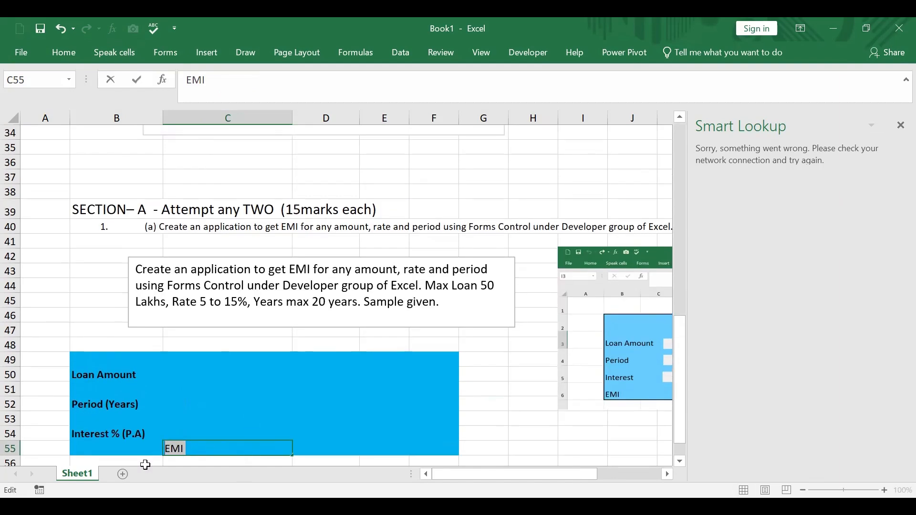
click(70, 54)
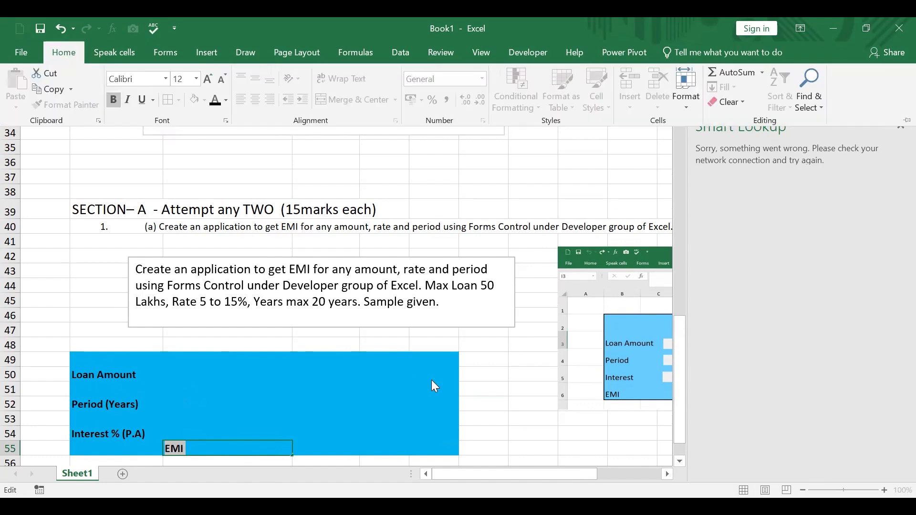
click(199, 380)
click(199, 380)
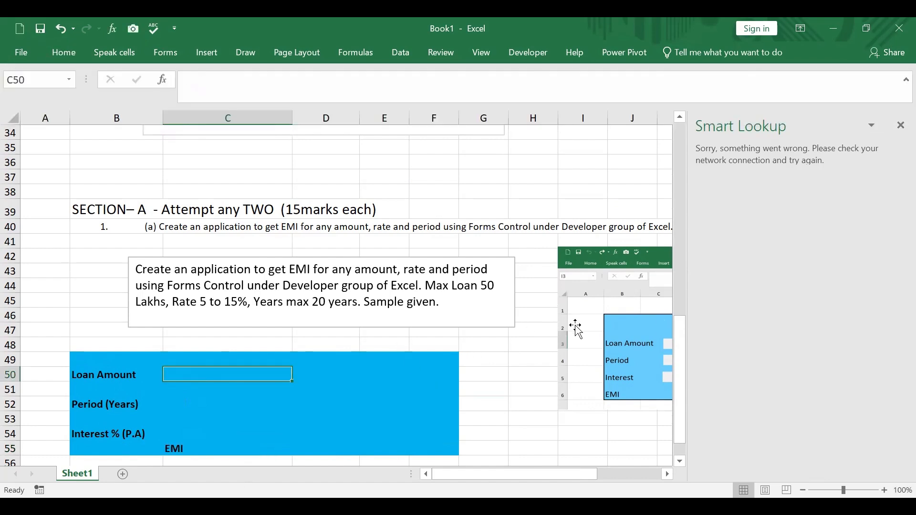
click(900, 125)
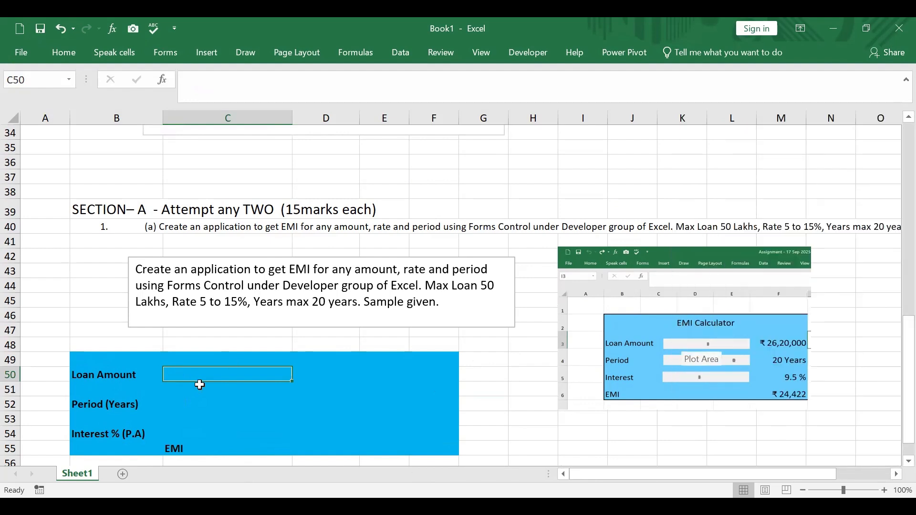
Move the "EMI" label from cell C55 to B55, beneath the interest label
click(194, 402)
click(178, 435)
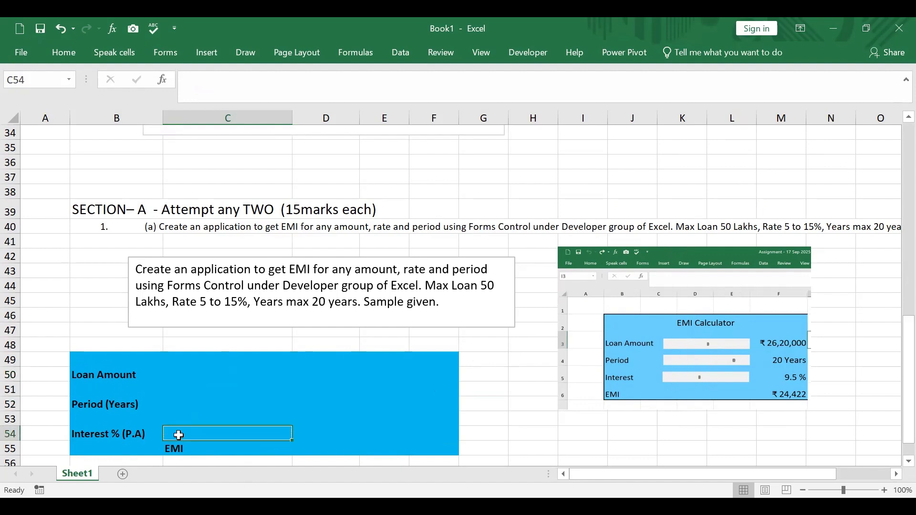
scroll(287, 413, down, 1)
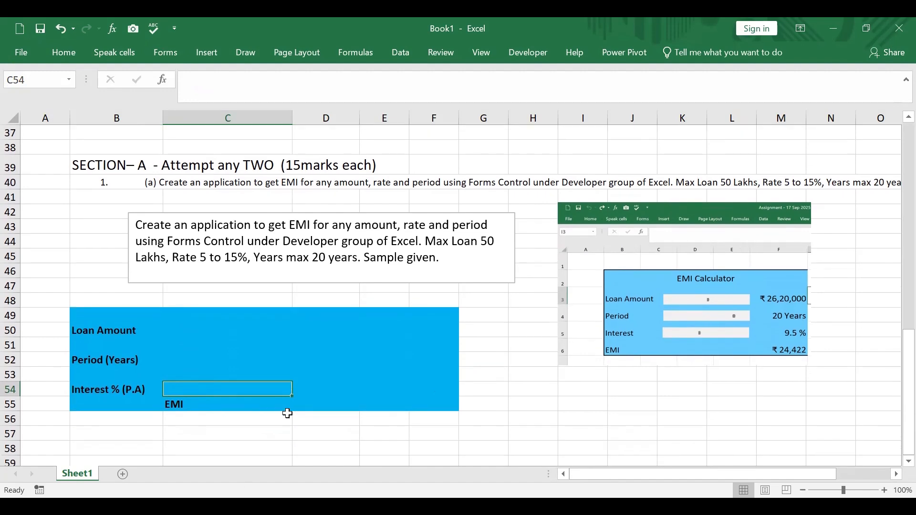
click(168, 402)
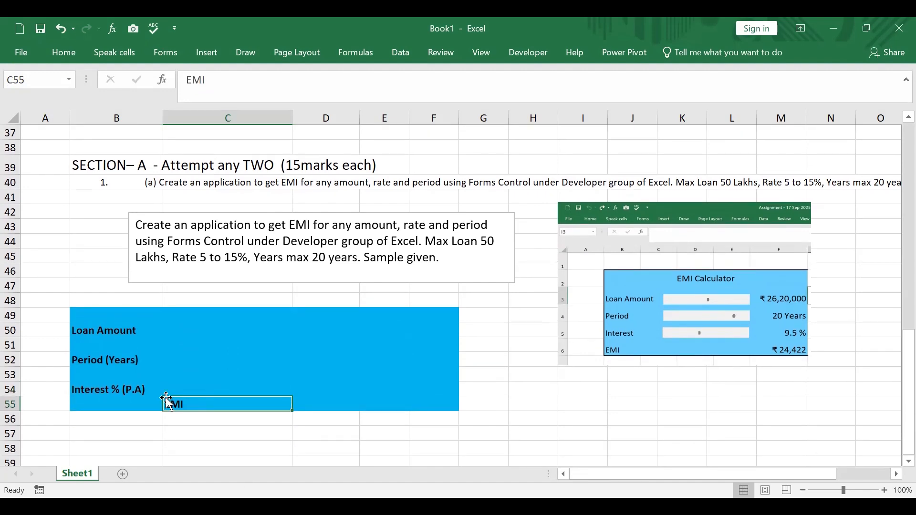
drag(166, 399, 117, 404)
click(110, 428)
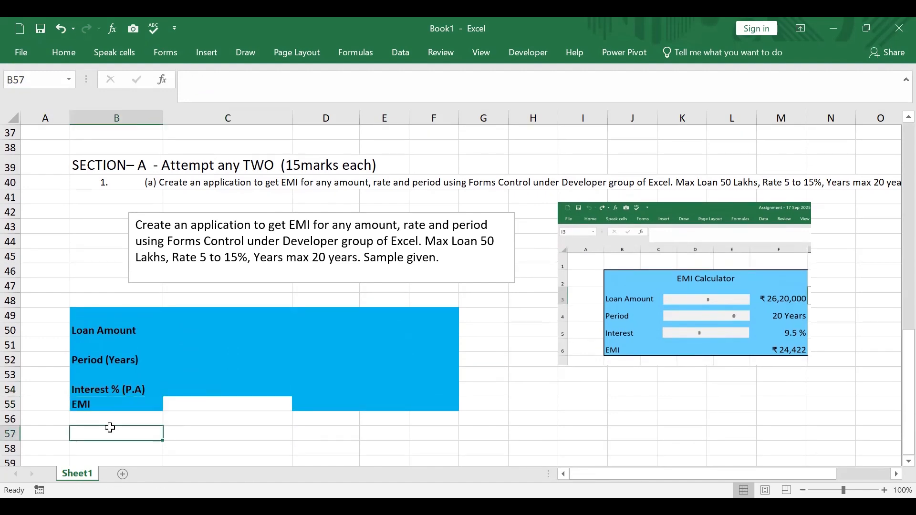
Insert a new row above row 54, the row holding the "Interest % (P.A)" label
click(55, 390)
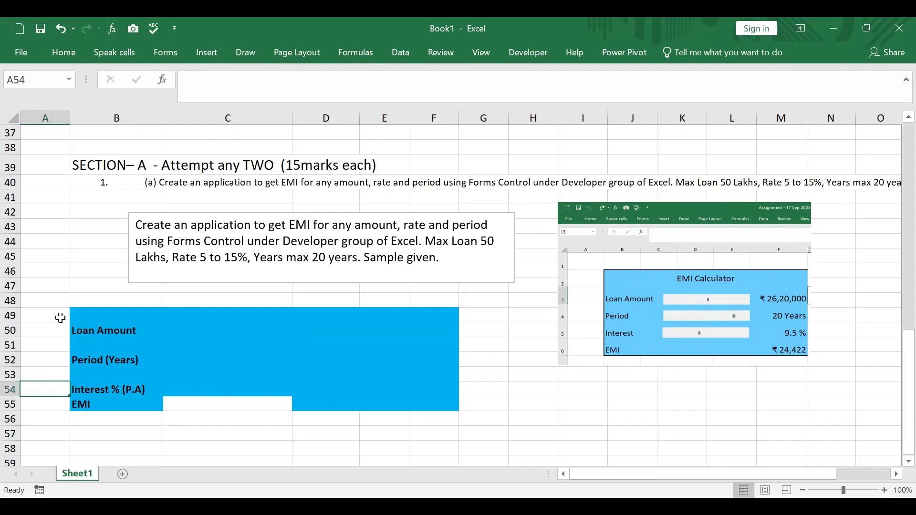
click(10, 389)
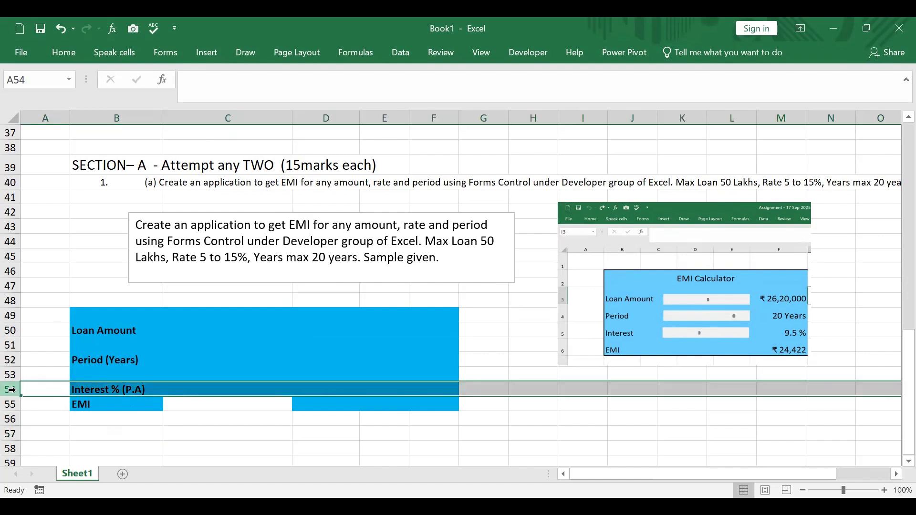
right_click(10, 389)
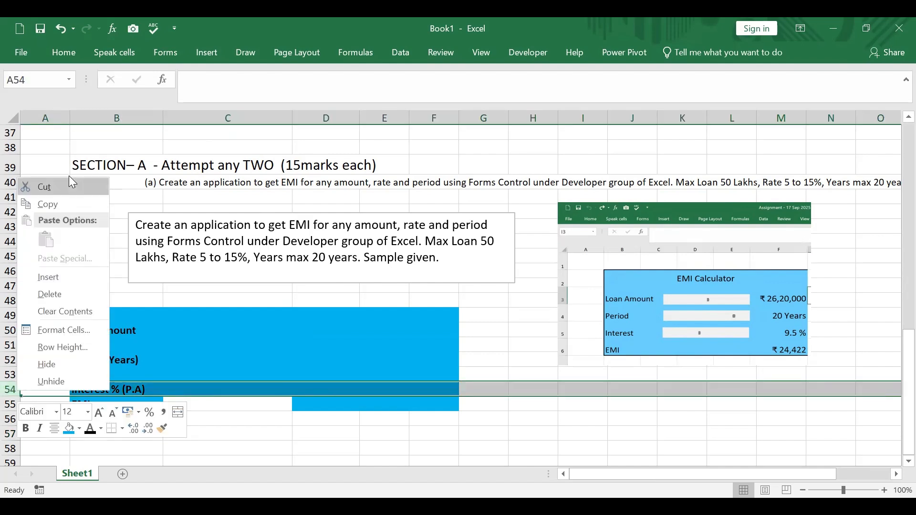
click(60, 277)
click(222, 449)
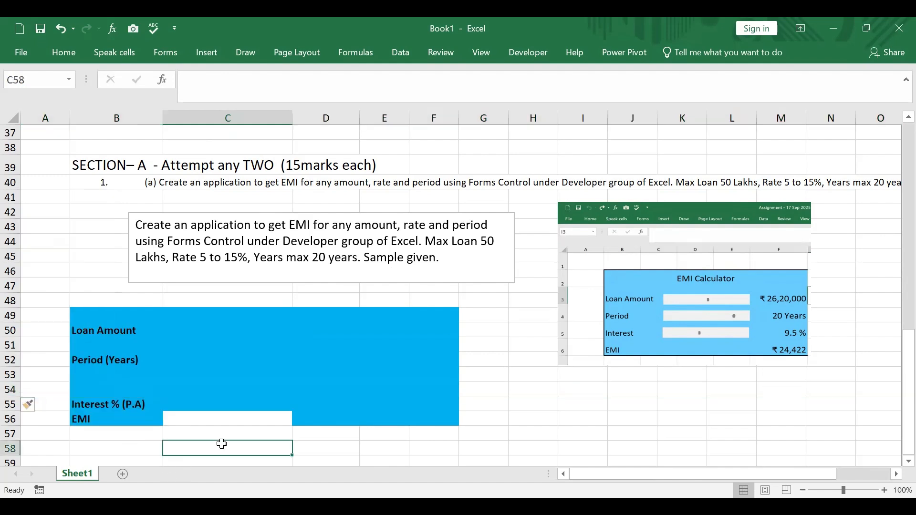
Fill the white cell C56 beside the "EMI" label with the block's blue colour
click(188, 419)
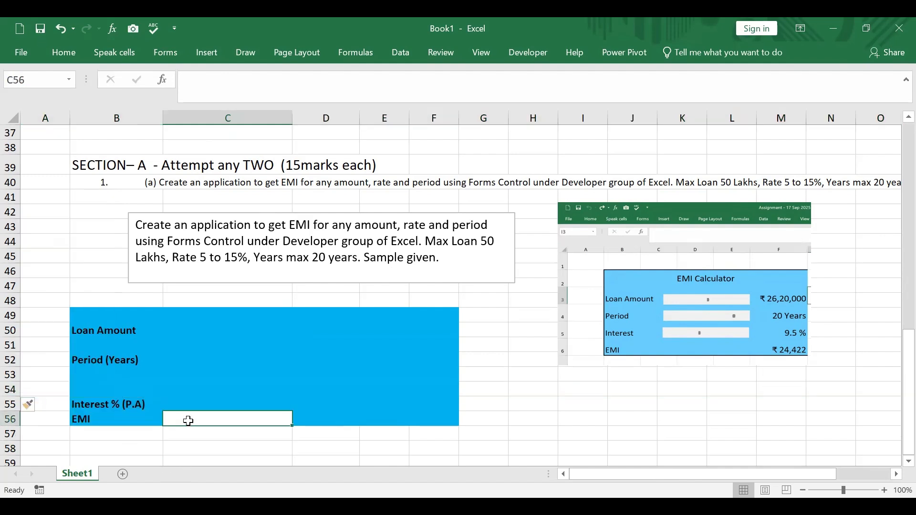
click(63, 55)
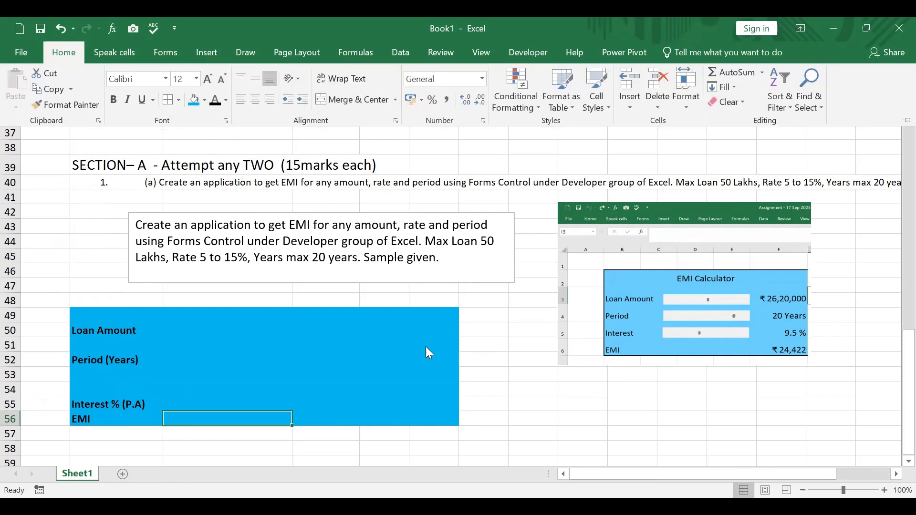
click(488, 370)
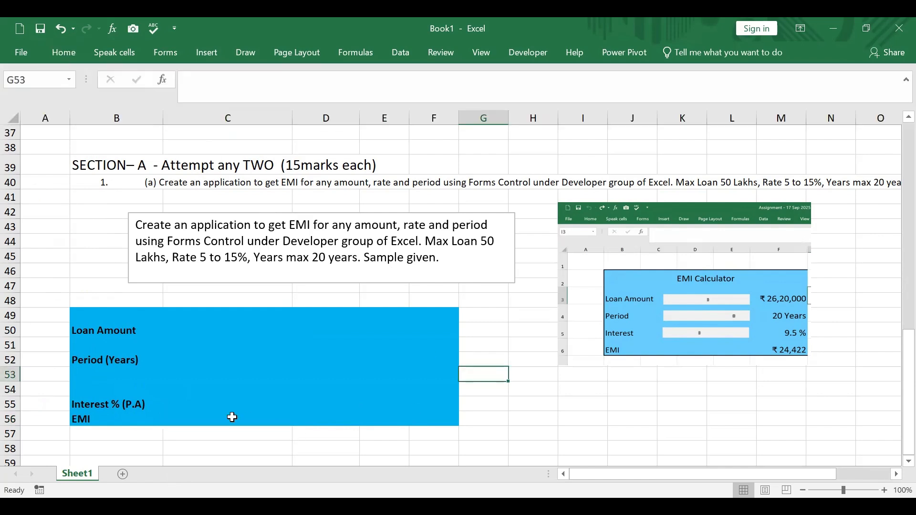
Move the "Interest % (P.A)" label up one row from cell B55 to B54
click(79, 419)
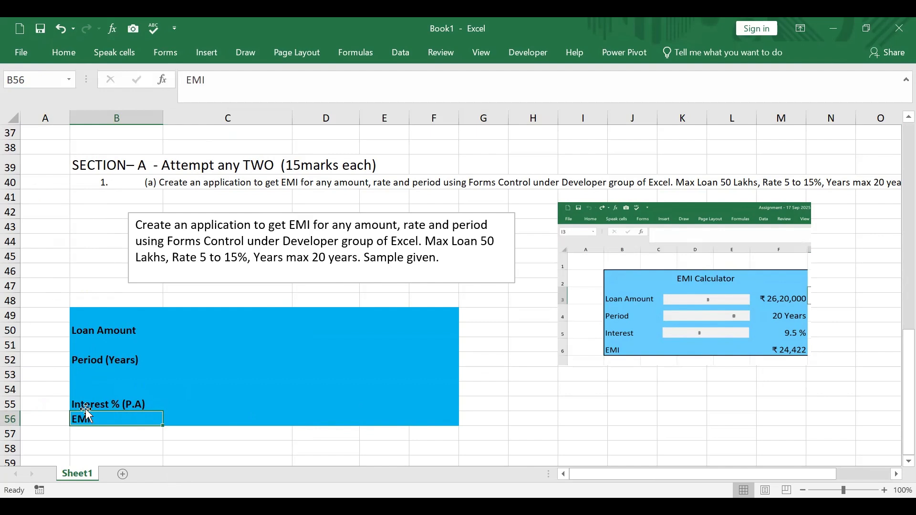
click(95, 404)
drag(106, 397, 105, 387)
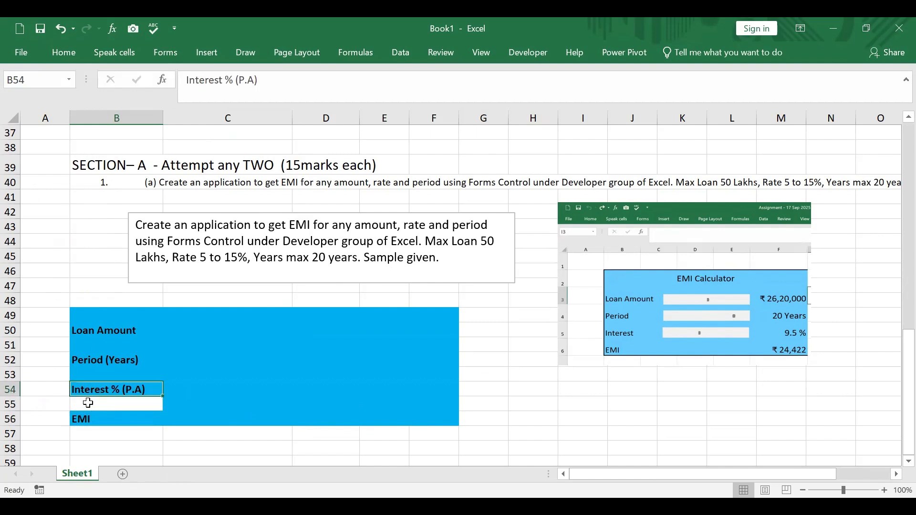
Fill the white cell B55 between the interest and EMI labels with the block's blue colour
click(87, 403)
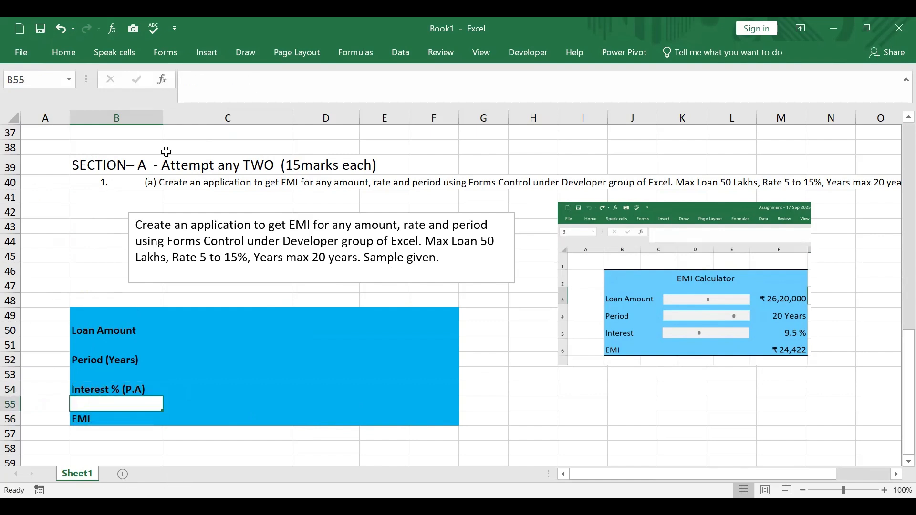
click(68, 53)
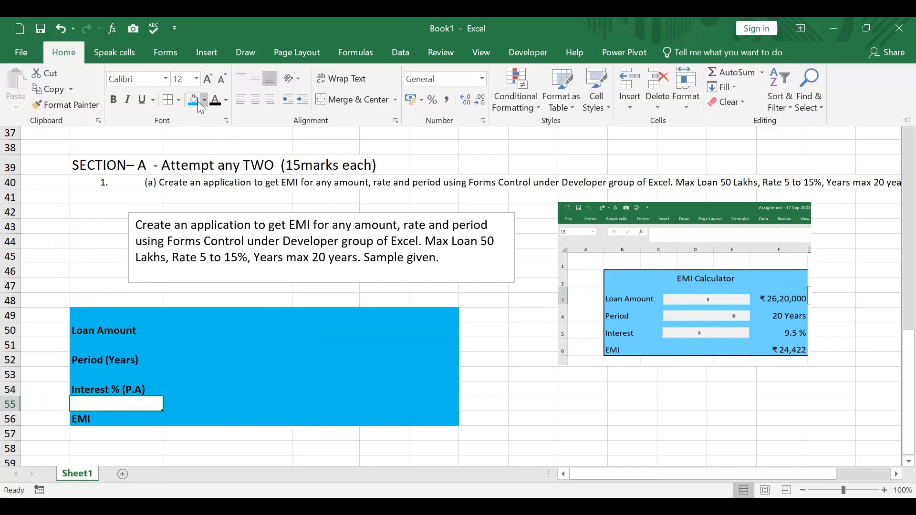
click(488, 377)
Insert a Form Control scroll bar covering cell C50, next to the "Loan Amount" label
click(97, 333)
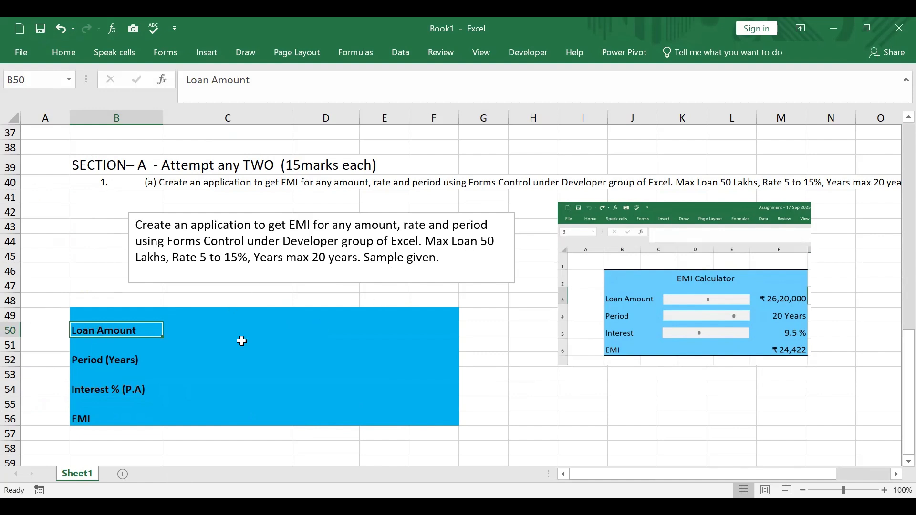
click(181, 332)
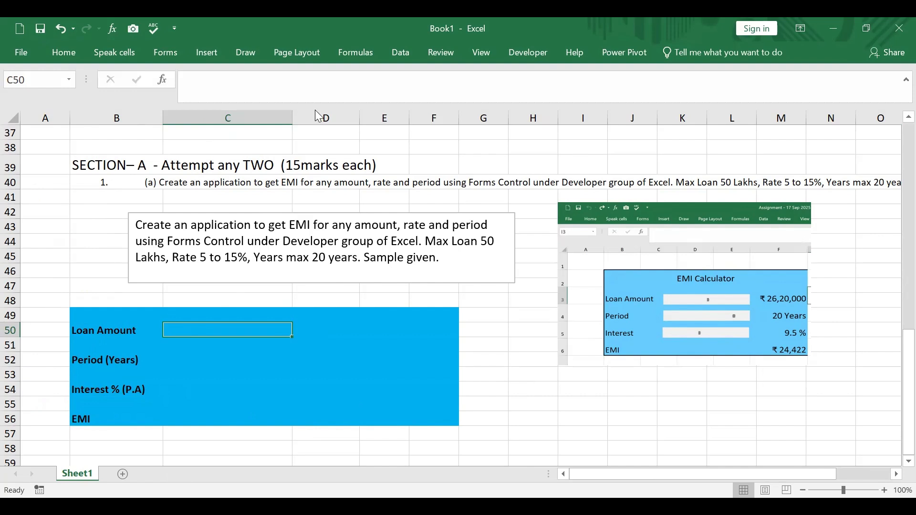
click(527, 53)
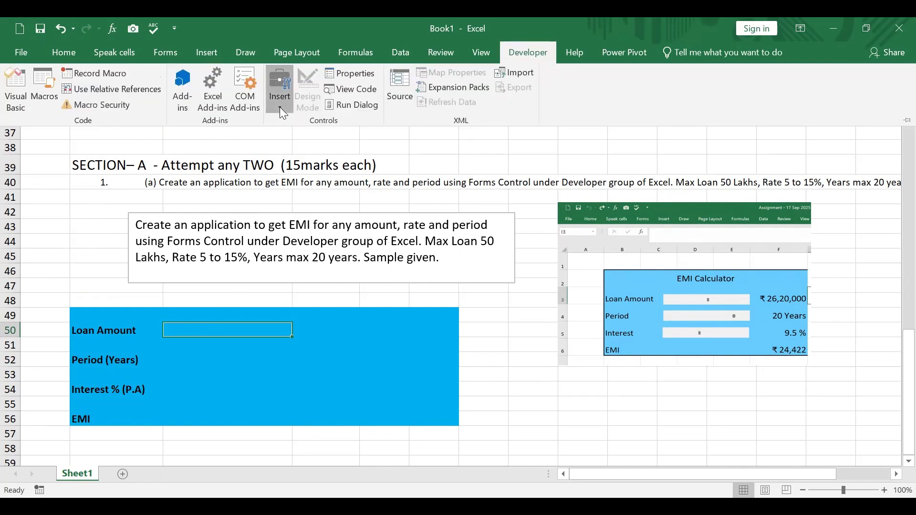
click(280, 110)
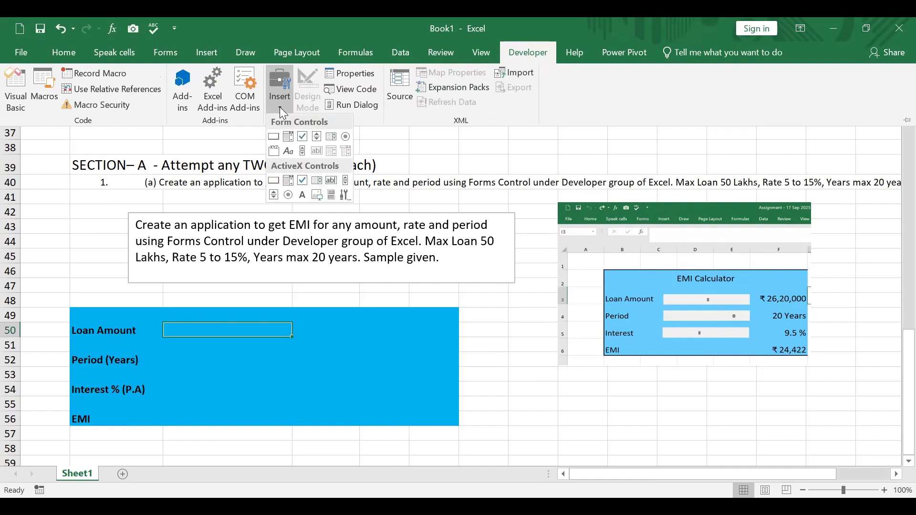
click(302, 152)
mouse_move(165, 326)
mouse_down()
mouse_move(170, 359)
mouse_move(186, 330)
mouse_move(291, 334)
mouse_up()
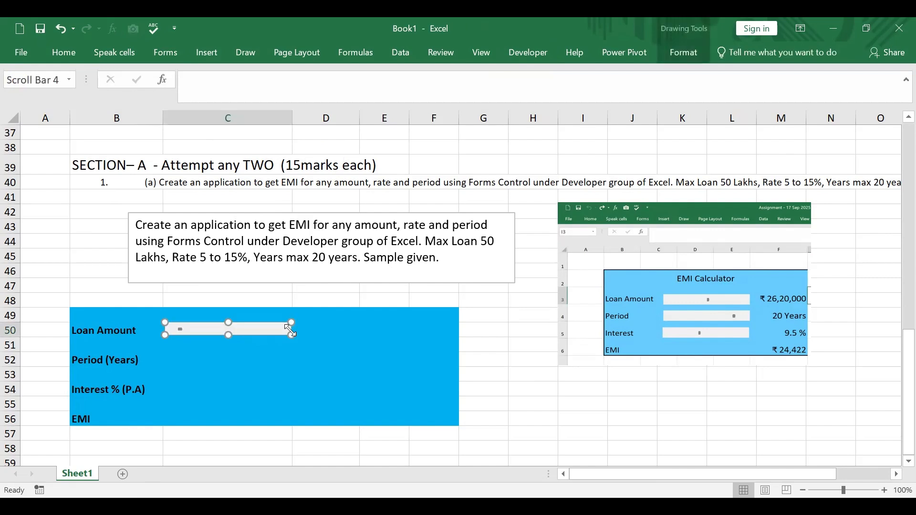
click(325, 329)
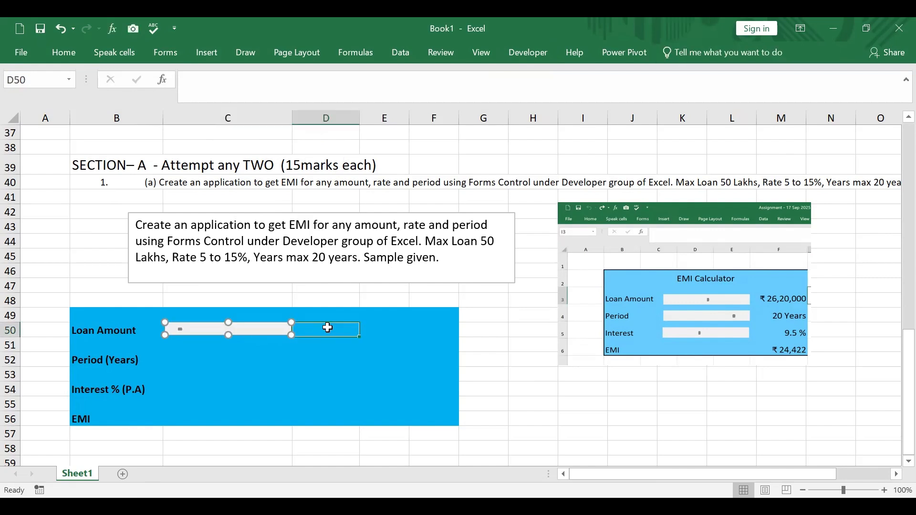
click(311, 355)
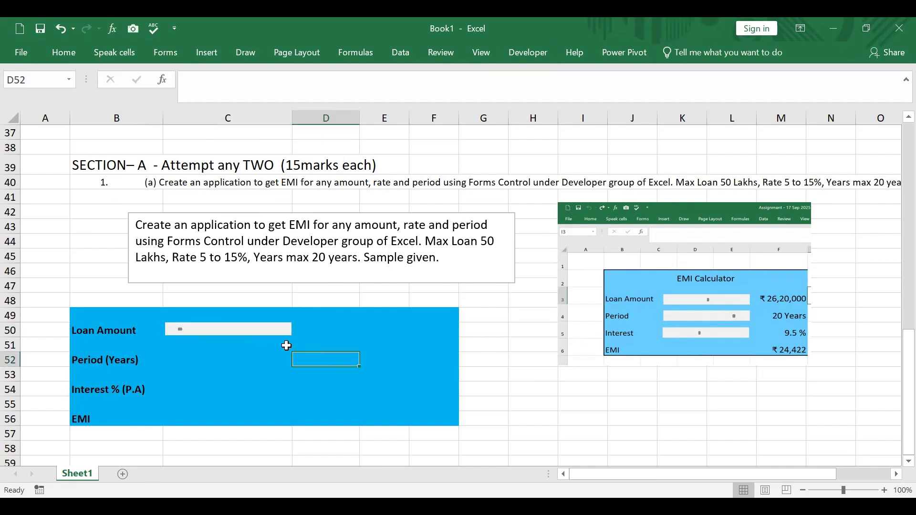
Set the loan amount scroll bar's maximum value to 50 and its page change to 1 in its control settings
right_click(220, 329)
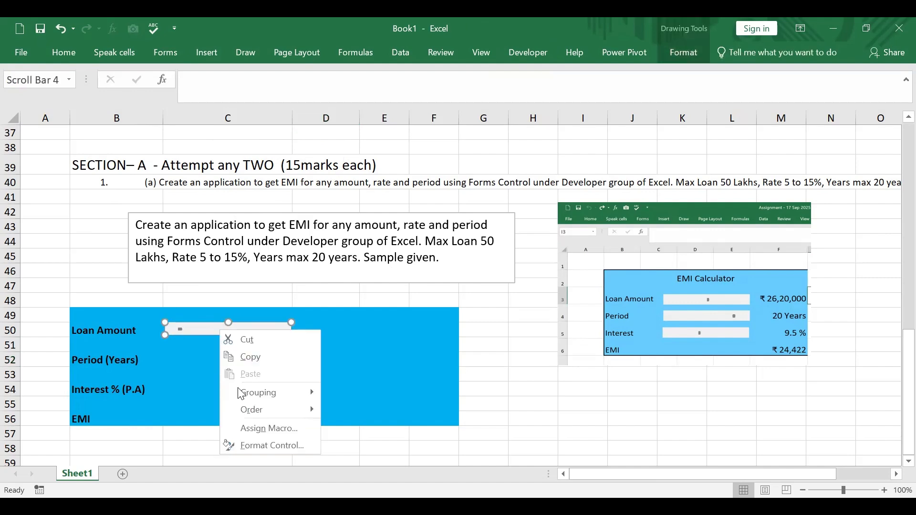
click(257, 445)
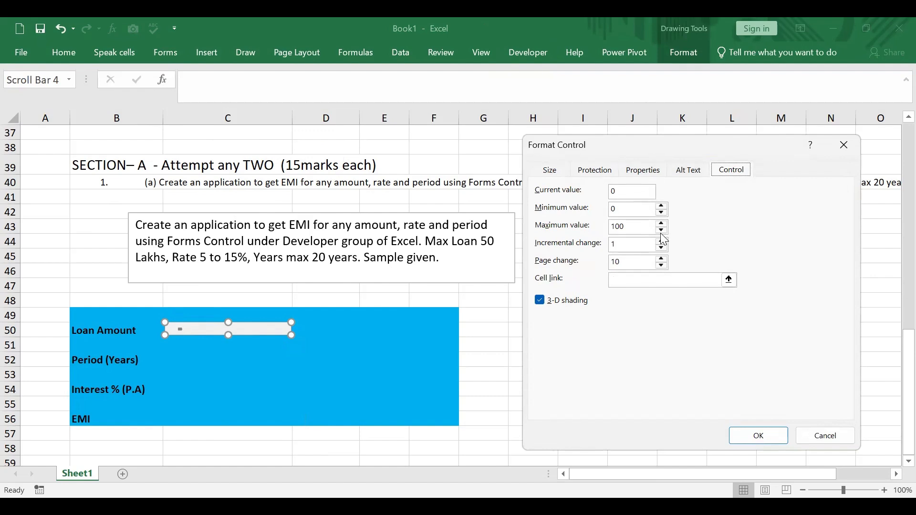
click(633, 228)
drag(633, 228, 576, 228)
text(50)
click(624, 261)
key(BackSpace)
Link the loan amount scroll bar to cell $G$50 and confirm the control settings
click(729, 280)
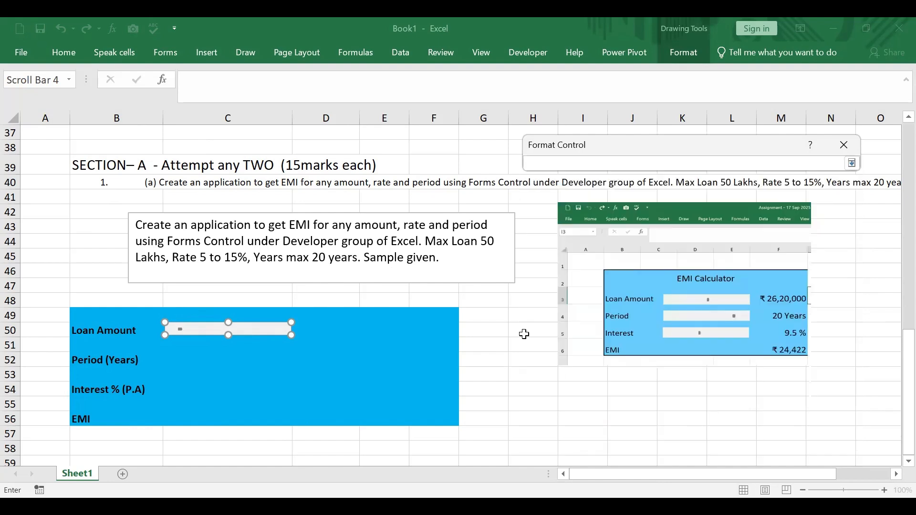
click(479, 328)
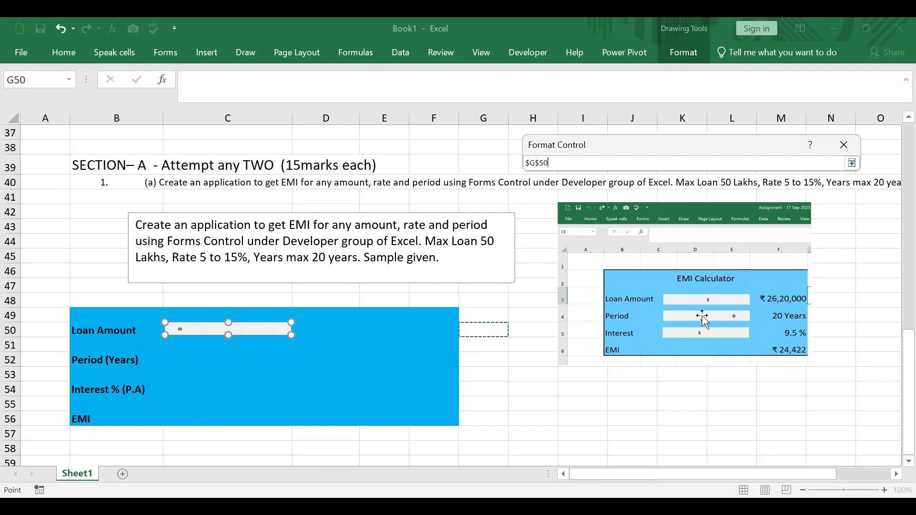
click(852, 163)
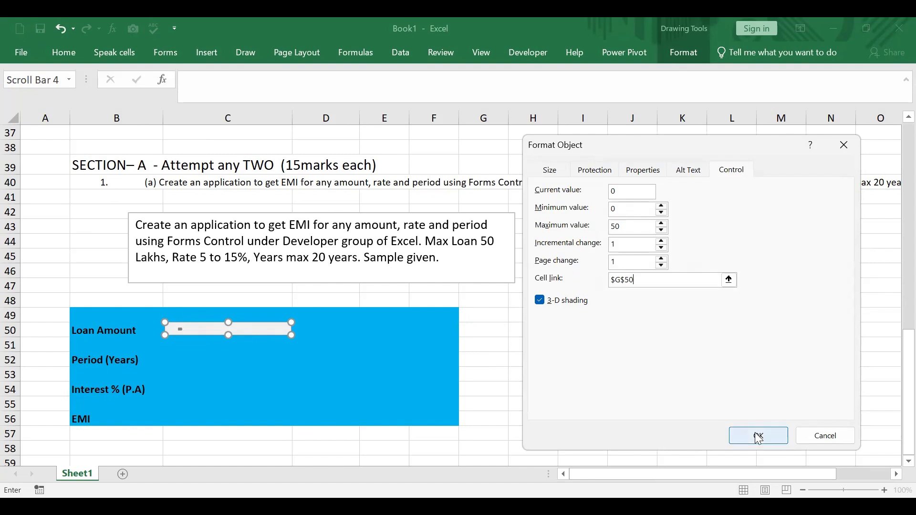
click(758, 438)
click(368, 387)
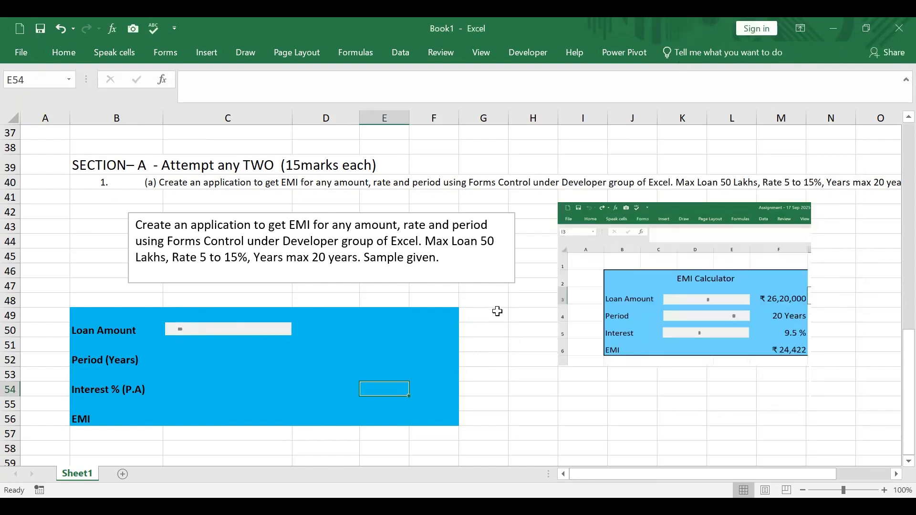
Try out the loan amount scroll bar by moving it up to its maximum of 50, and check linked cell G50
drag(497, 311, 497, 418)
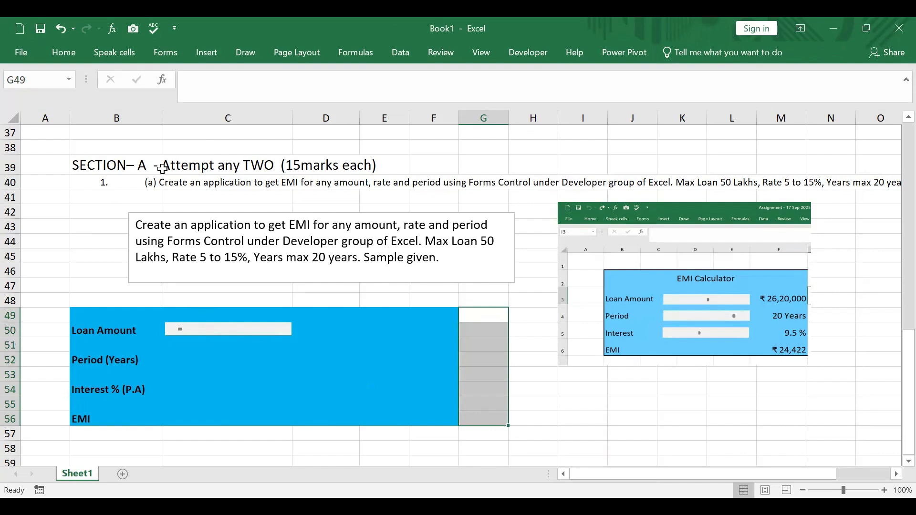
click(63, 51)
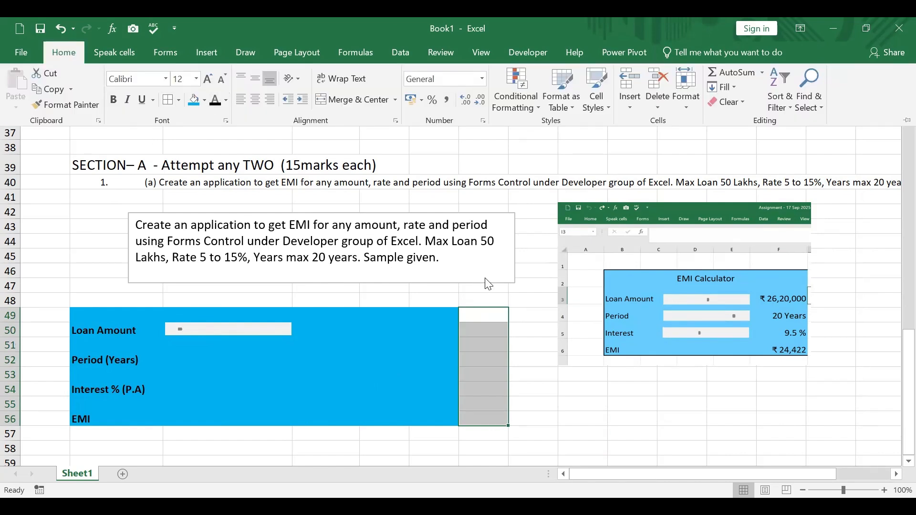
click(179, 334)
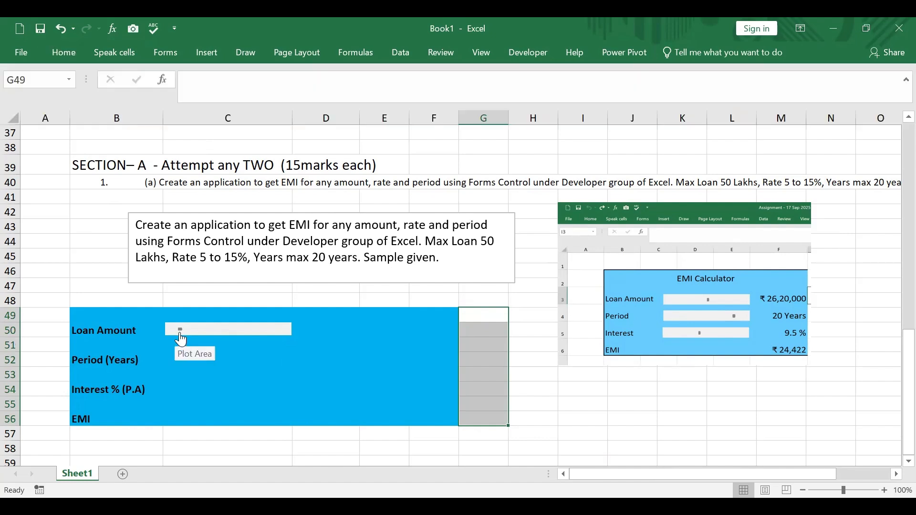
click(189, 332)
click(265, 335)
click(264, 335)
click(275, 338)
click(275, 337)
click(275, 338)
click(276, 337)
click(276, 337)
click(276, 338)
click(281, 334)
click(282, 333)
click(248, 333)
drag(223, 333, 279, 338)
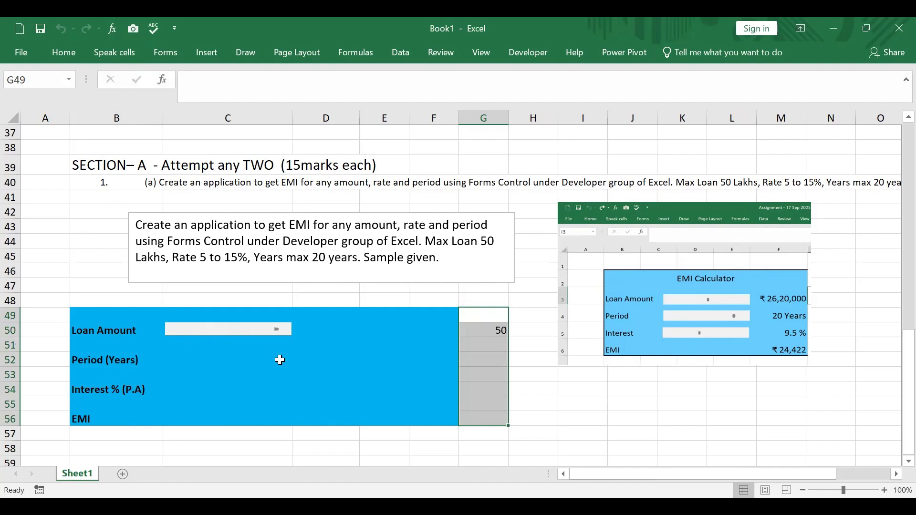
click(486, 330)
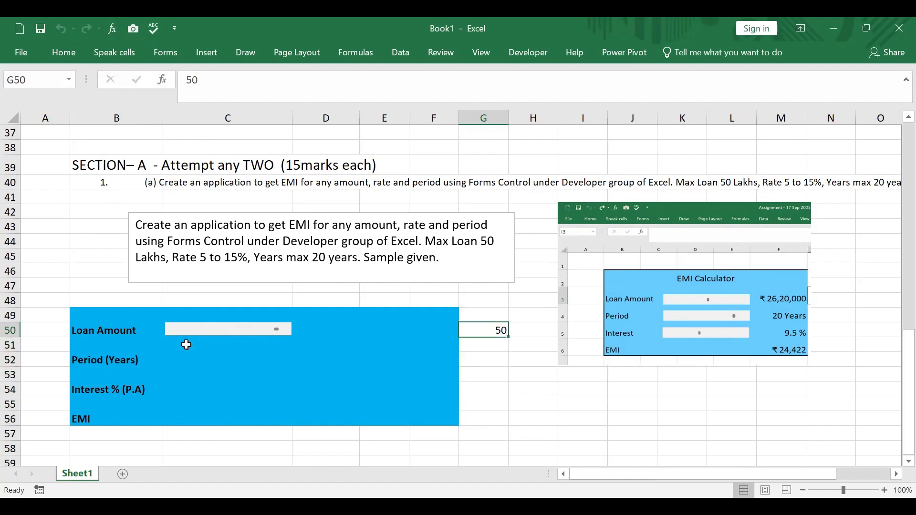
Enter the formula =G50*100000 in cell D50 to express the loan amount in lakhs
click(306, 332)
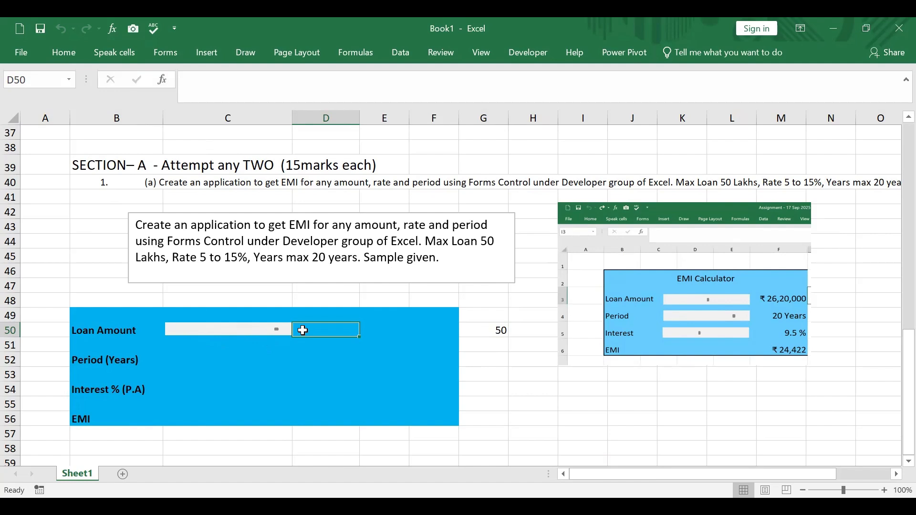
text(=)
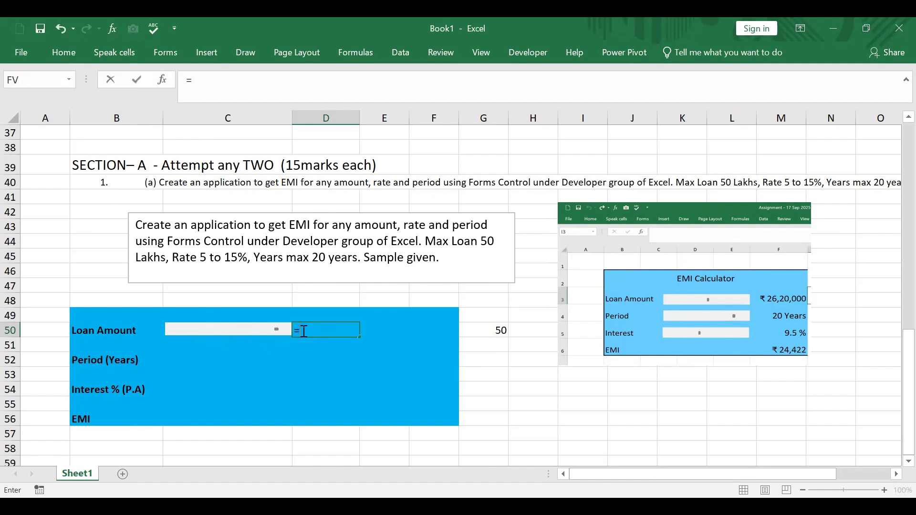
scroll(304, 331, up, 1)
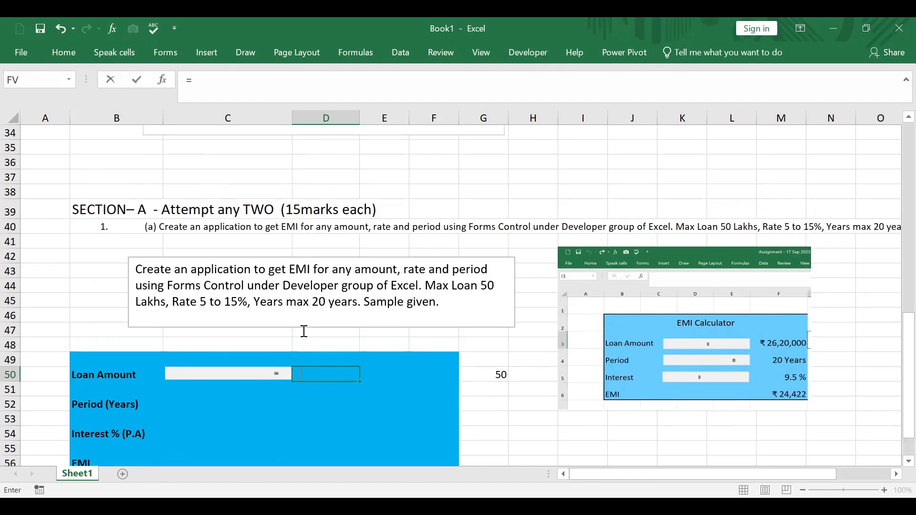
click(478, 373)
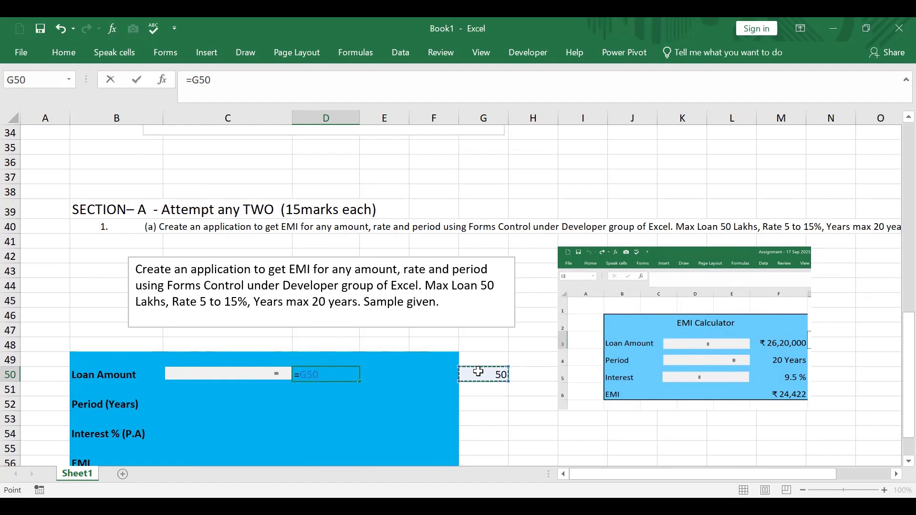
text(*100)
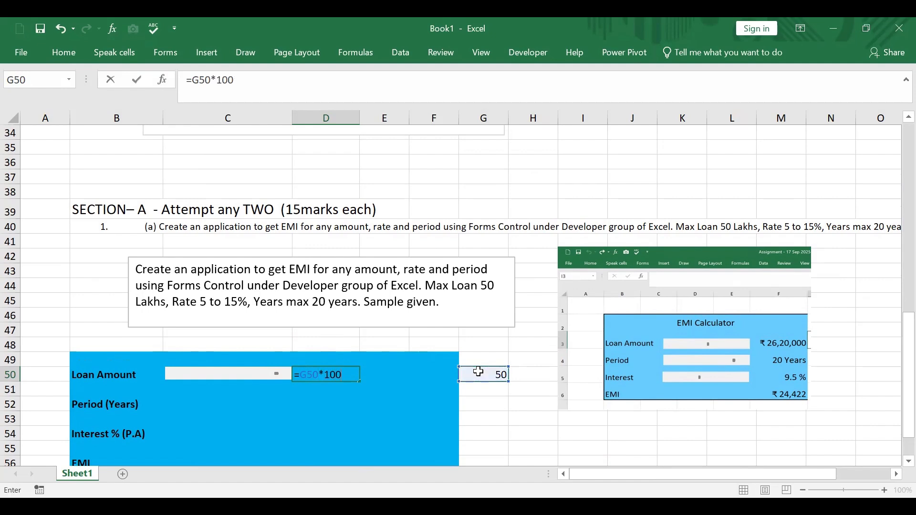
text(000)
key(Return)
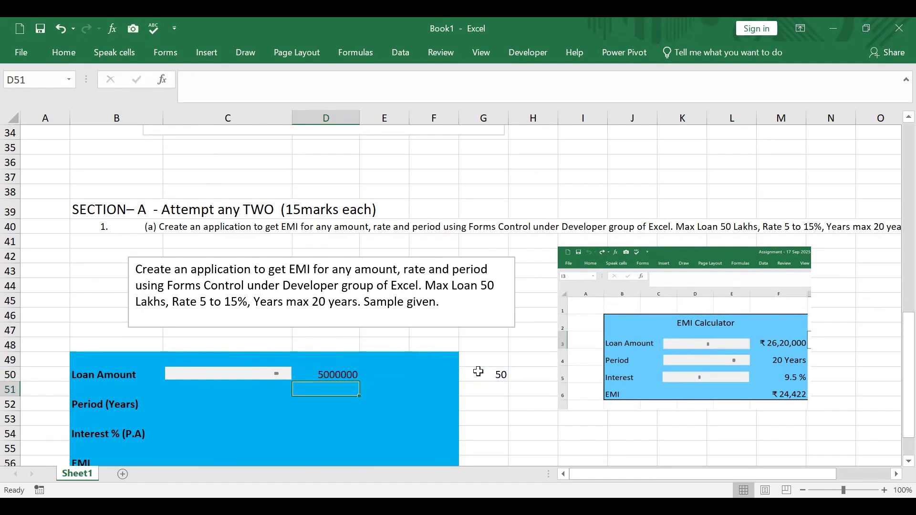
Format the loan amount in cell D50 as Currency with the ₹ symbol and 0 decimal places
click(342, 374)
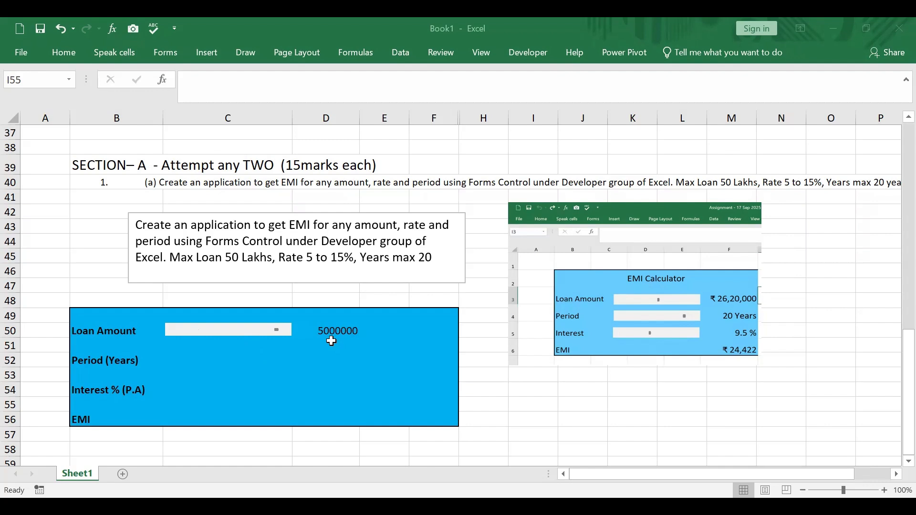
click(335, 330)
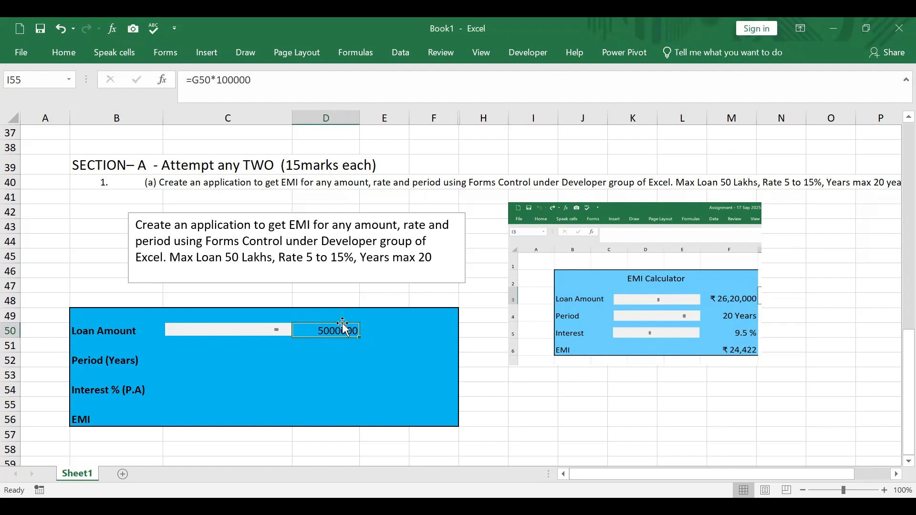
right_click(326, 330)
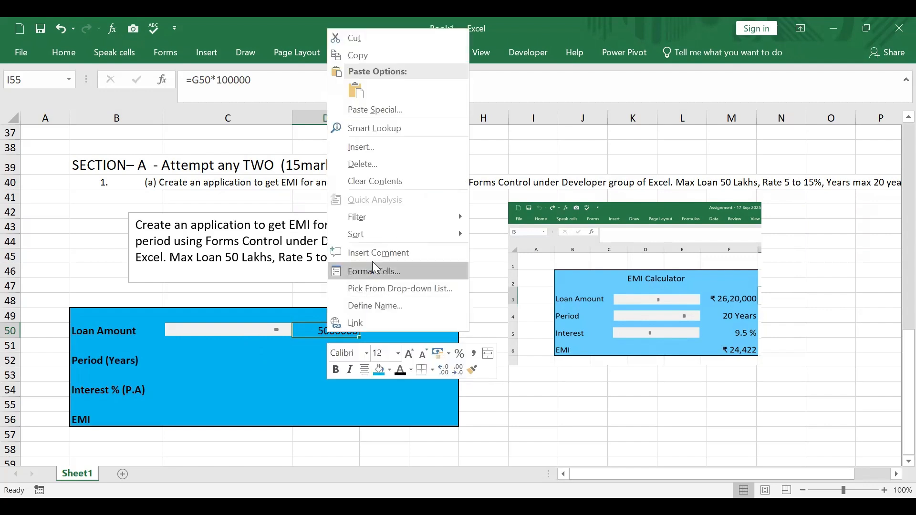
click(372, 263)
click(217, 177)
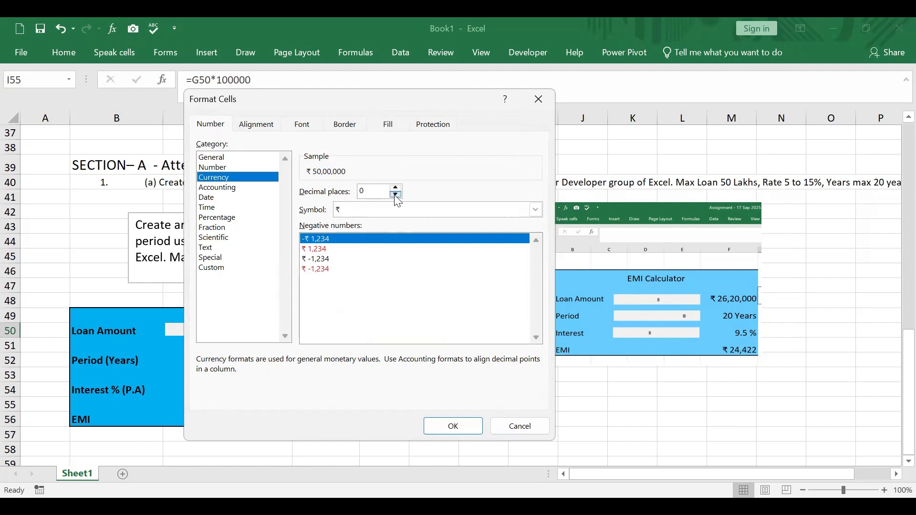
click(453, 426)
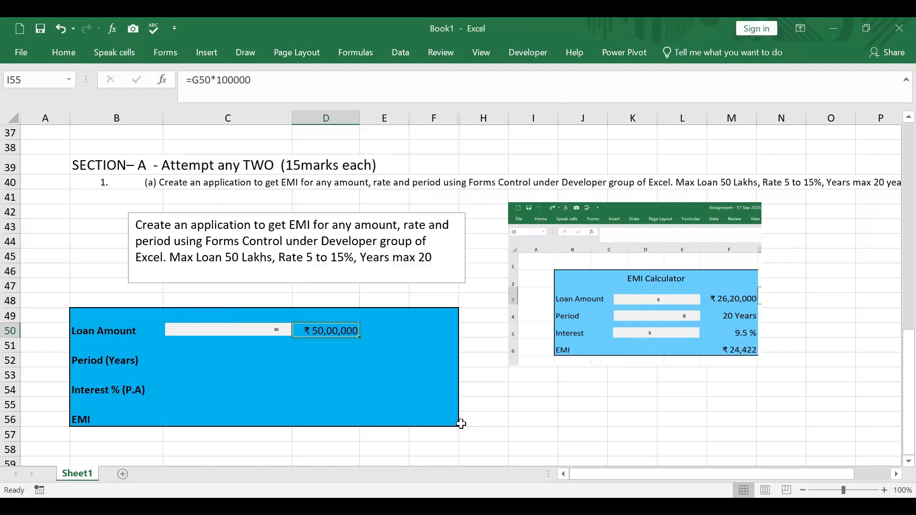
Insert a Form Control scroll bar covering cell C52, next to the "Period (Years)" label
click(199, 363)
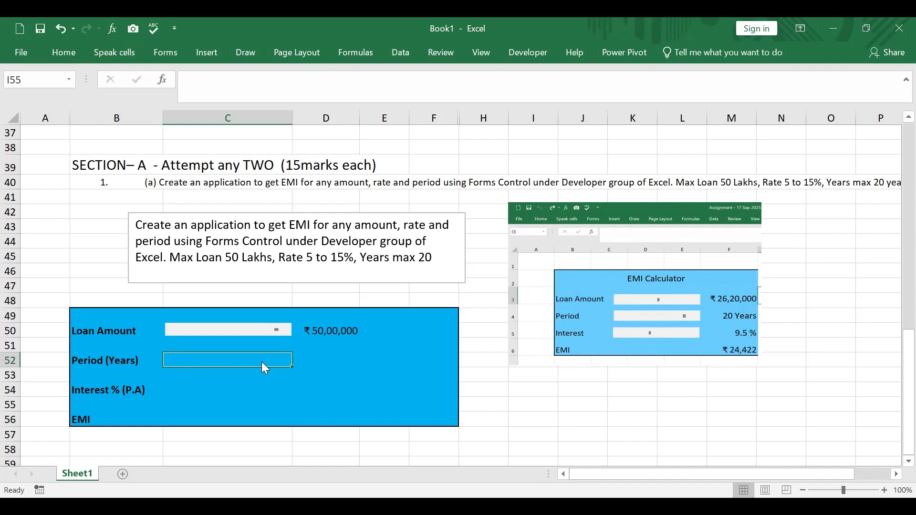
click(541, 53)
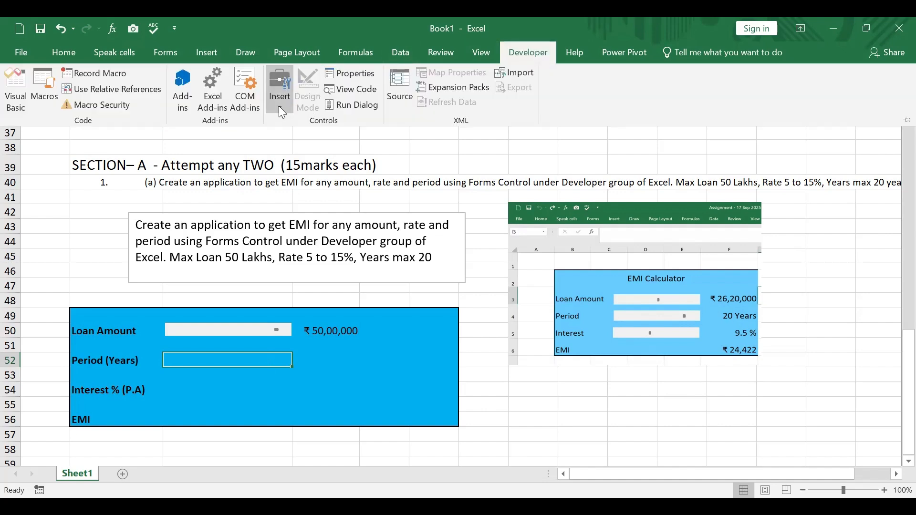
click(279, 106)
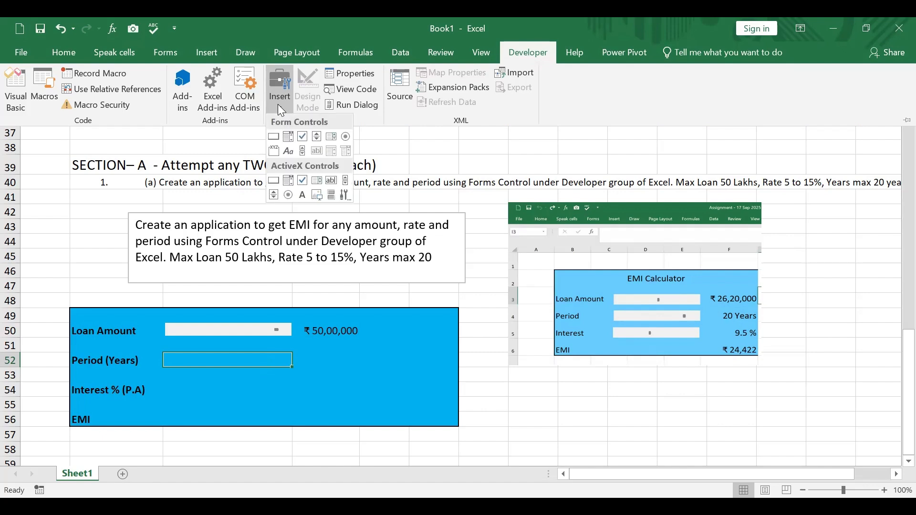
click(303, 152)
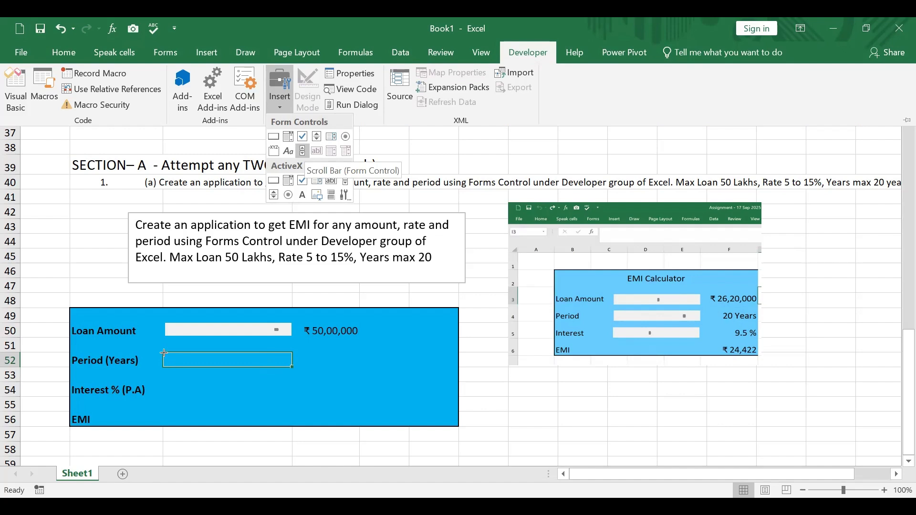
mouse_move(163, 362)
mouse_down()
mouse_move(291, 364)
mouse_move(270, 359)
mouse_up()
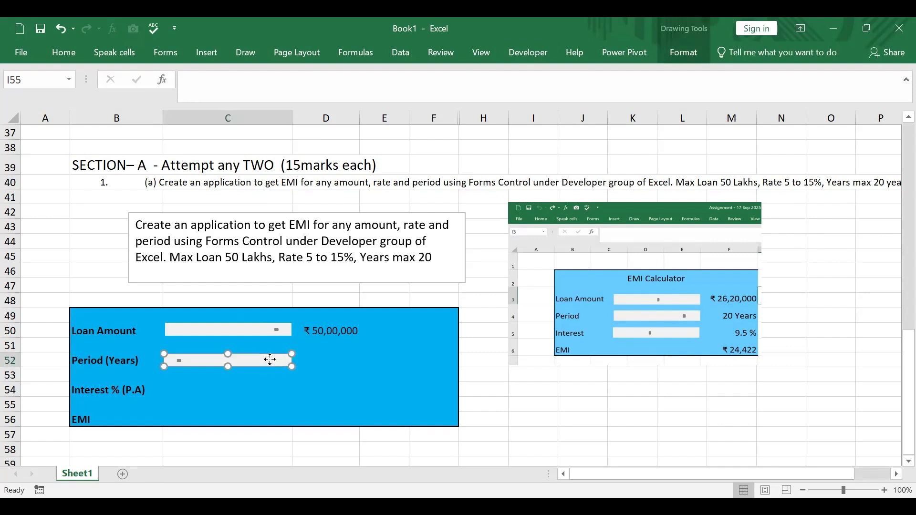
Set the period scroll bar's minimum value to 5, maximum value to 15 and page change to 1 in its control settings
right_click(270, 360)
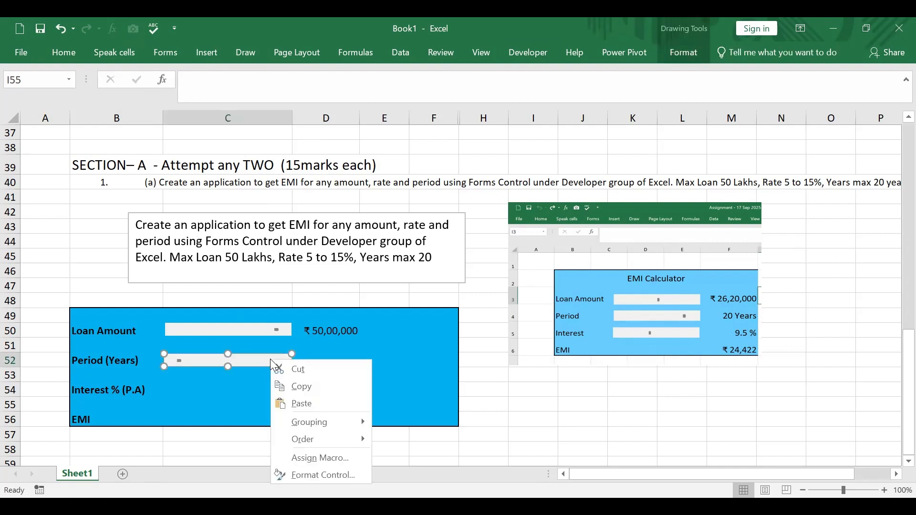
click(335, 476)
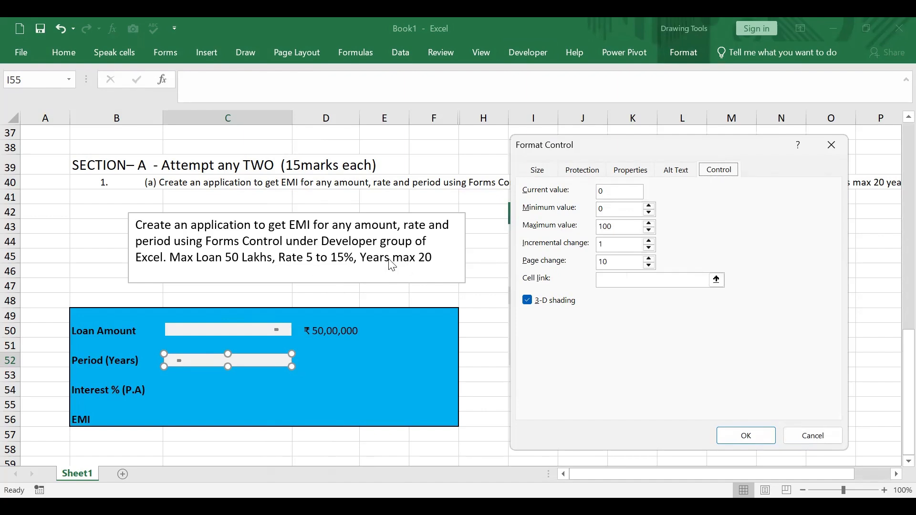
click(606, 210)
text(5)
double_click(610, 227)
text(15)
click(608, 262)
key(BackSpace)
Link the period scroll bar to cell $D$52 and confirm the control settings
click(716, 280)
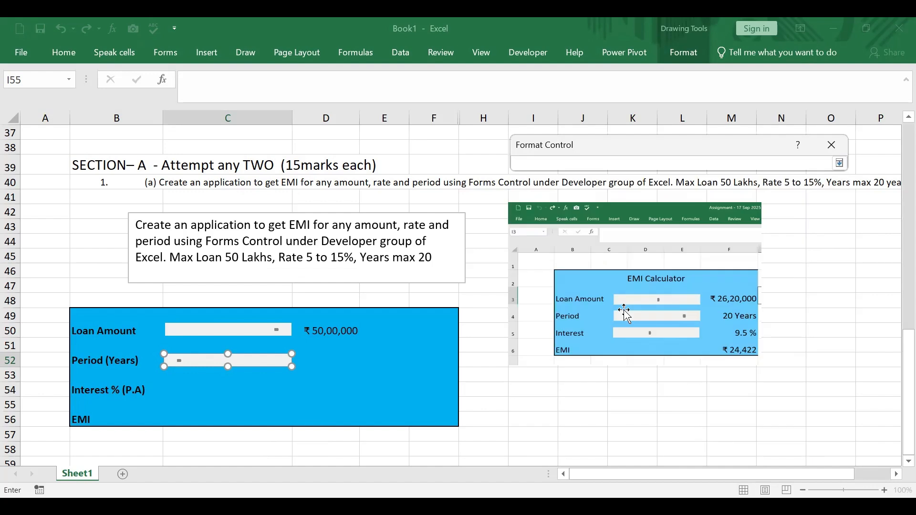
click(314, 362)
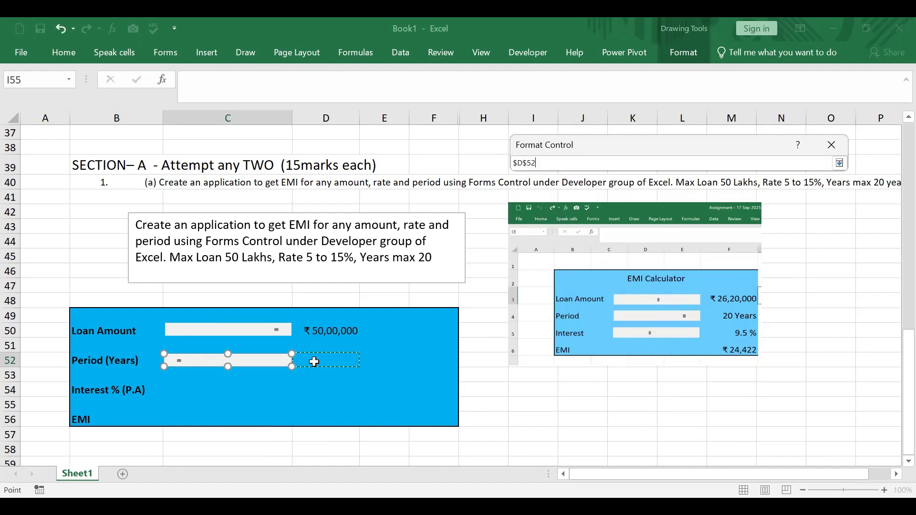
click(840, 163)
click(840, 163)
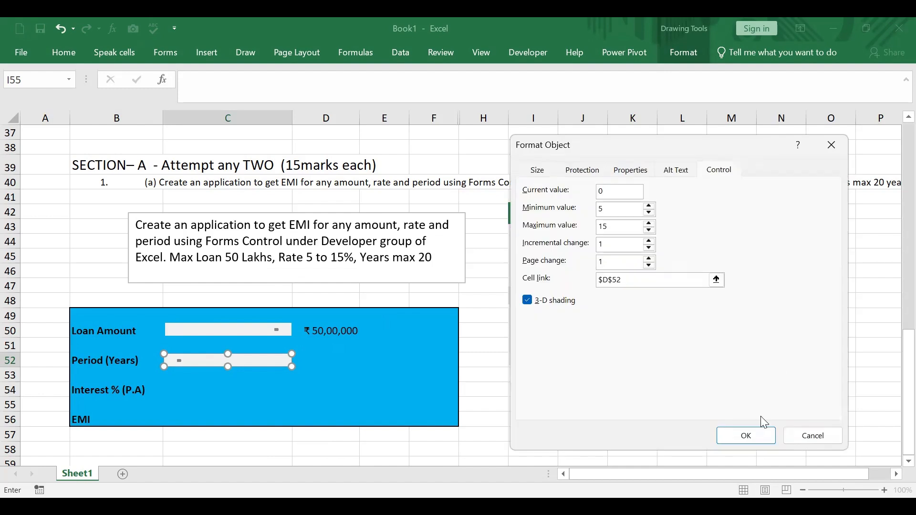
click(763, 441)
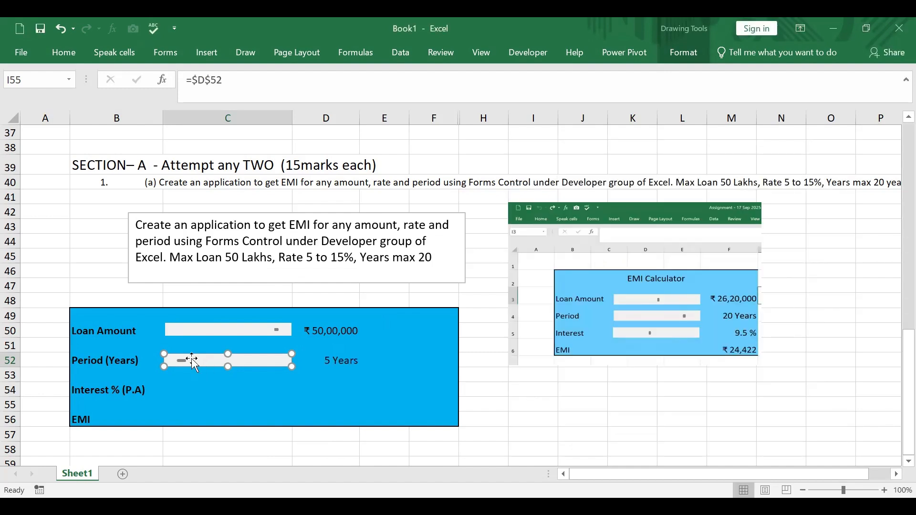
Try out the period scroll bar by stepping it up several times and moving it back to its minimum
drag(215, 404, 215, 389)
click(213, 365)
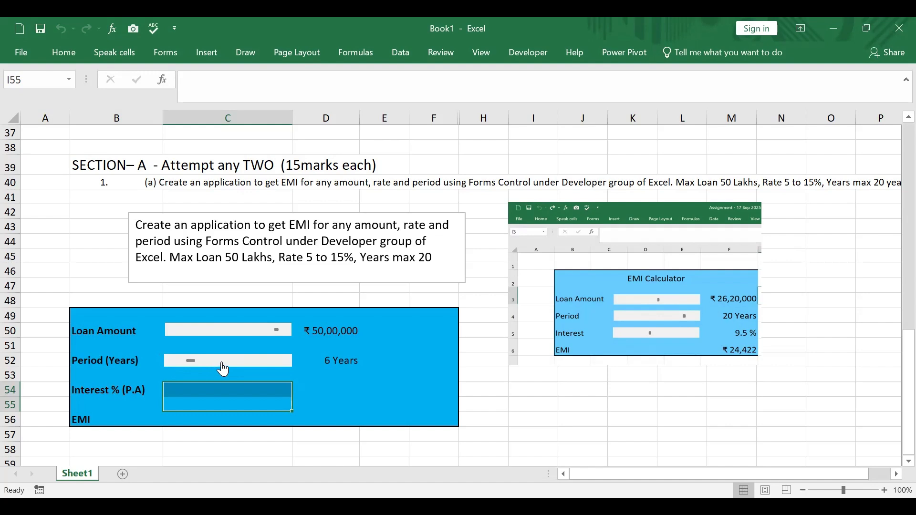
click(222, 365)
click(233, 364)
click(248, 366)
click(262, 364)
click(269, 363)
drag(241, 362, 182, 366)
click(383, 374)
Apply the custom number format 0 "Years" to the period value in cell D52
click(334, 360)
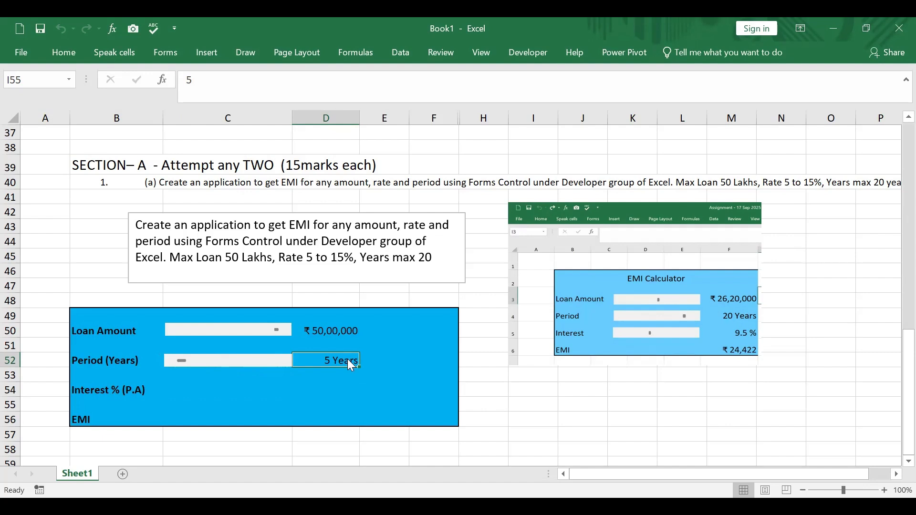
right_click(349, 361)
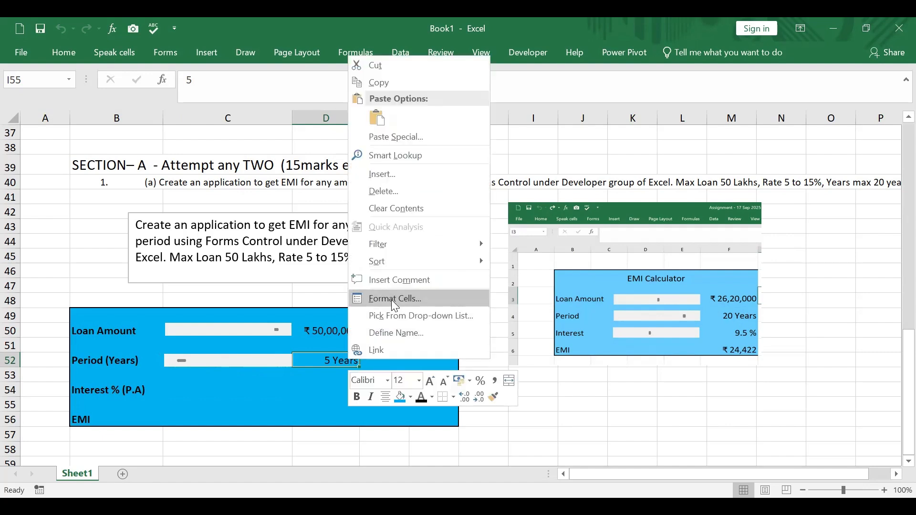
click(391, 300)
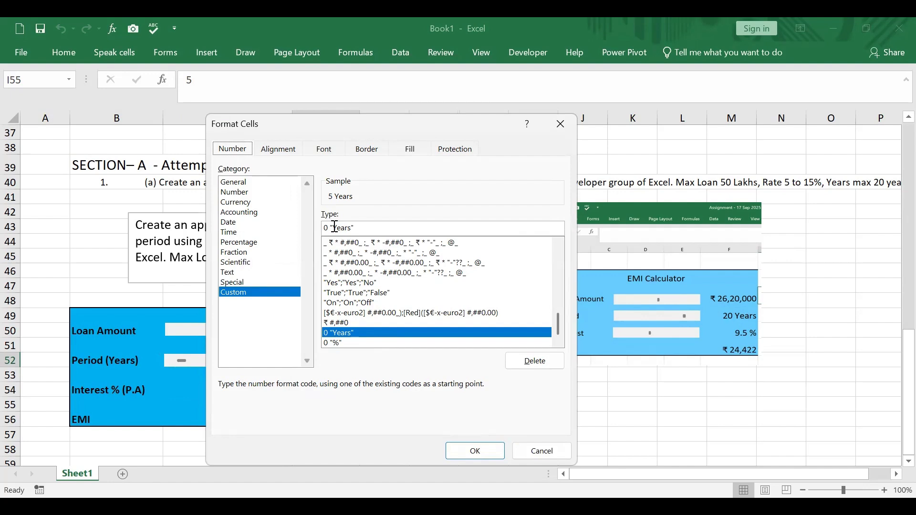
click(482, 457)
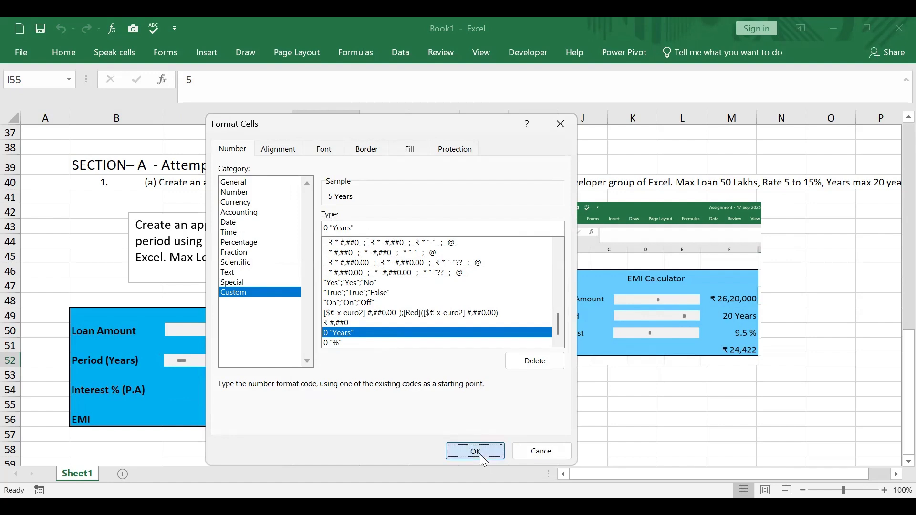
Insert a Form Control scroll bar covering cell C54, next to the "Interest % (P.A)" label
click(180, 389)
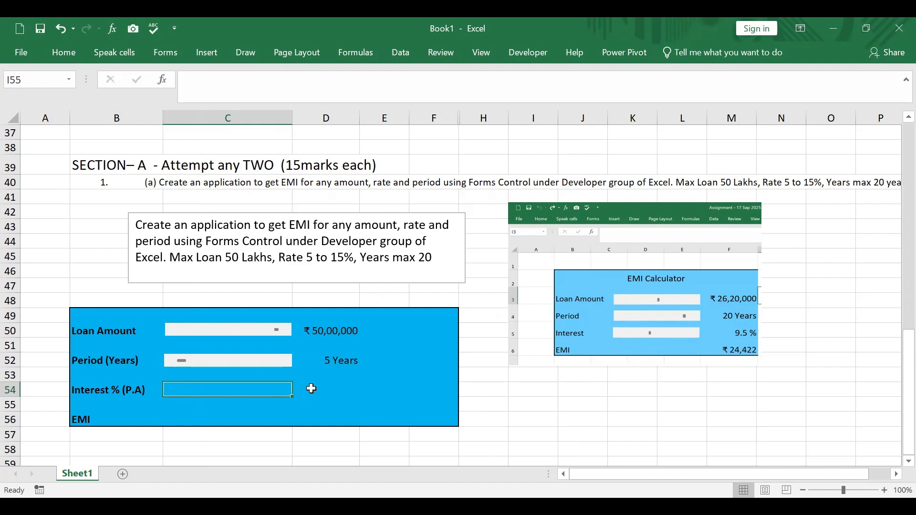
click(309, 390)
click(208, 391)
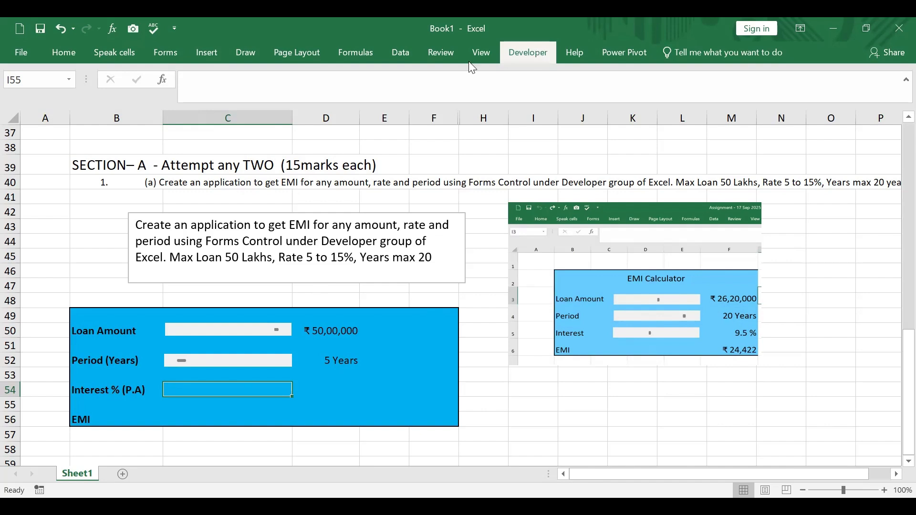
click(534, 57)
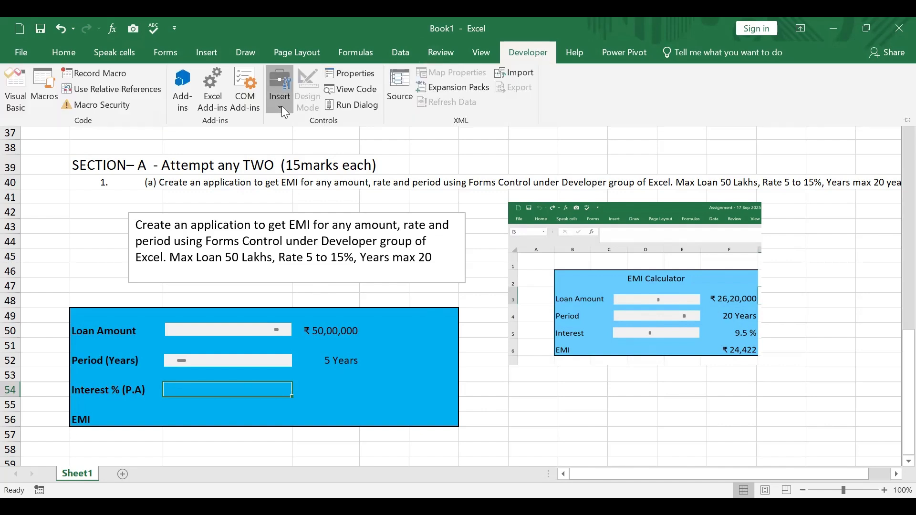
click(281, 106)
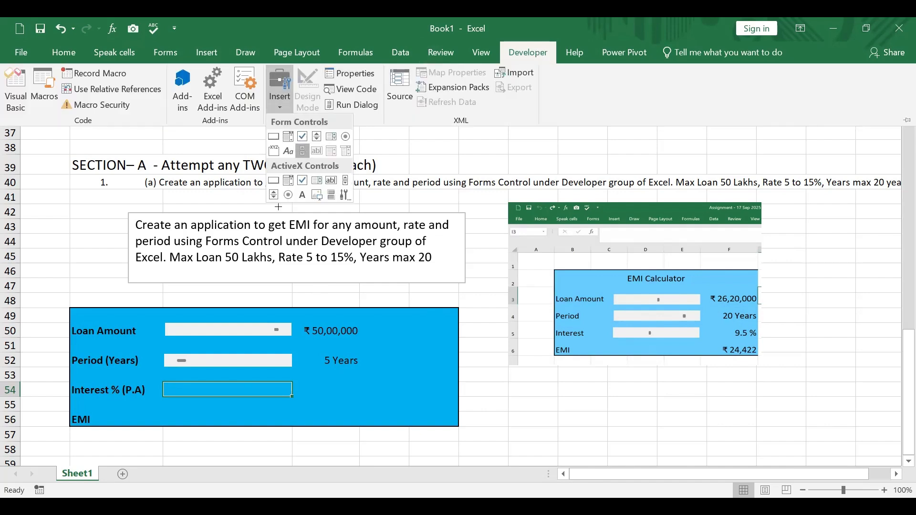
drag(163, 382, 294, 387)
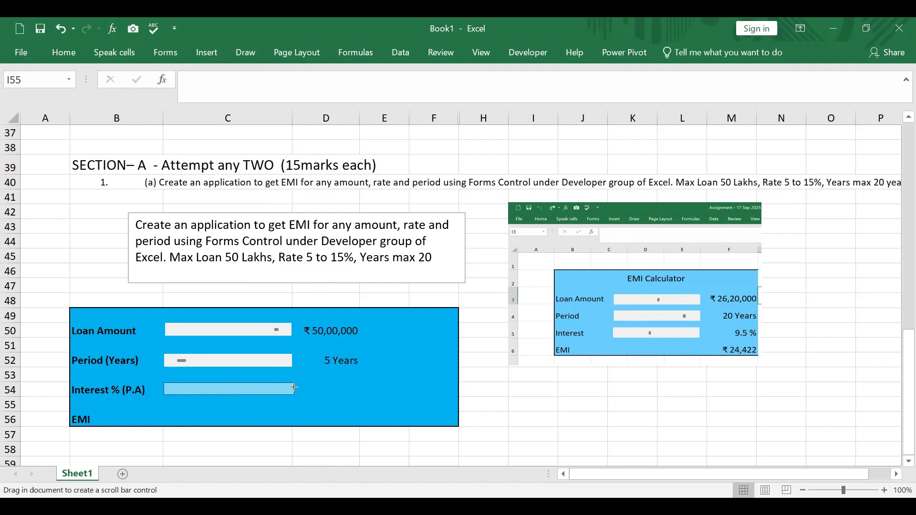
drag(293, 388, 294, 388)
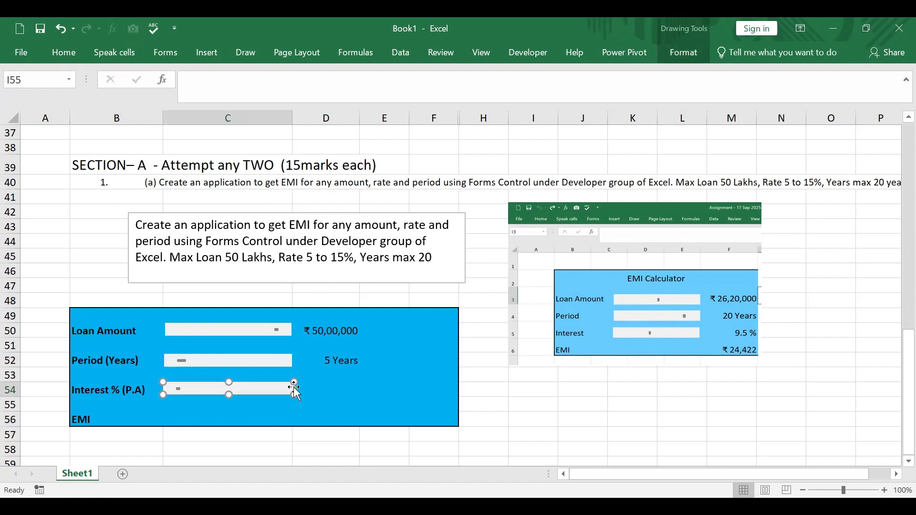
Set the interest scroll bar's minimum value to 10, maximum value to 30 and page change to 1
right_click(254, 393)
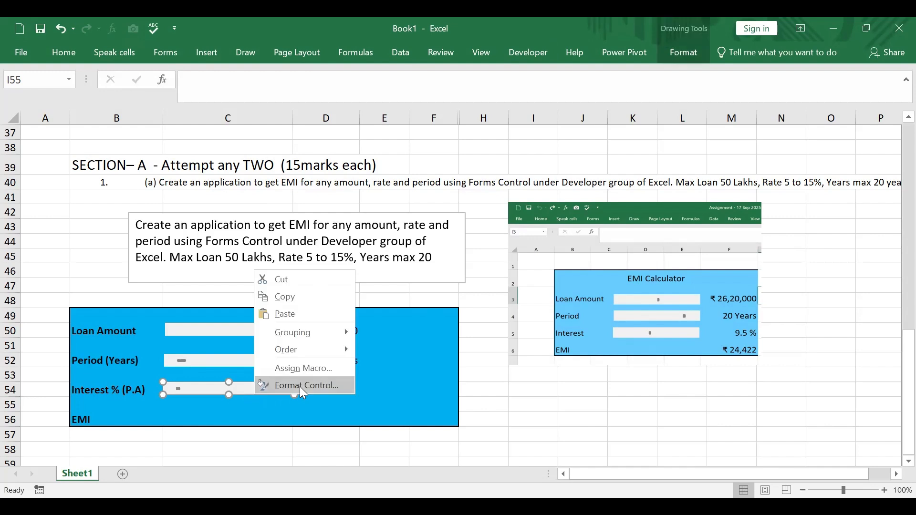
click(300, 387)
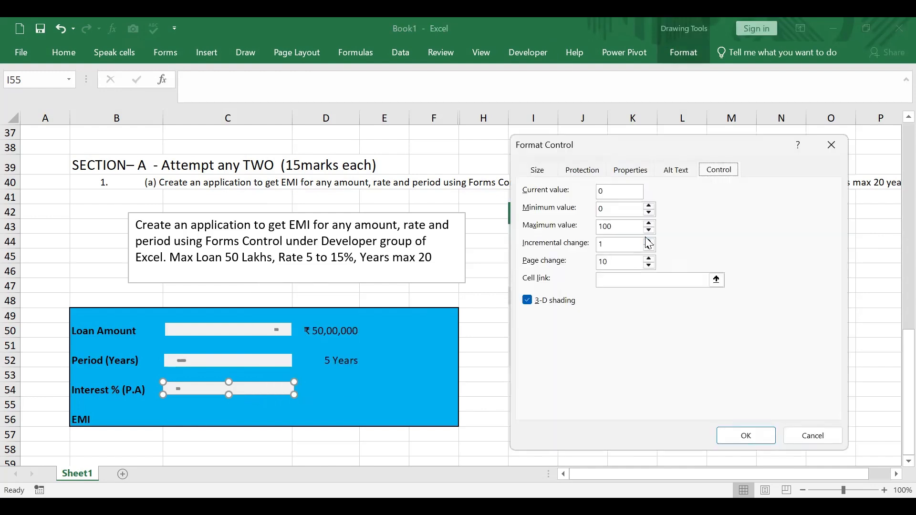
click(611, 194)
key(Tab)
text(1)
key(Tab)
text(30)
click(616, 263)
Link the interest scroll bar to cell $H$54 and confirm the control settings
click(716, 281)
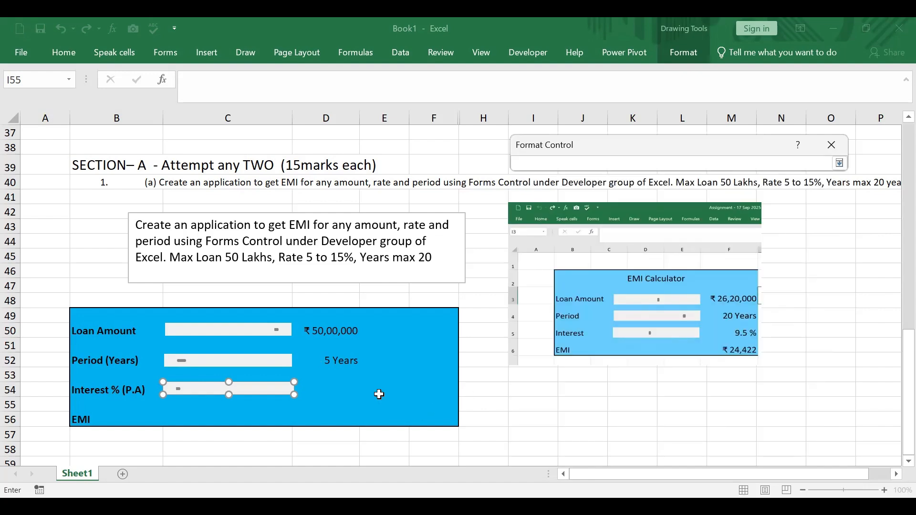
click(473, 389)
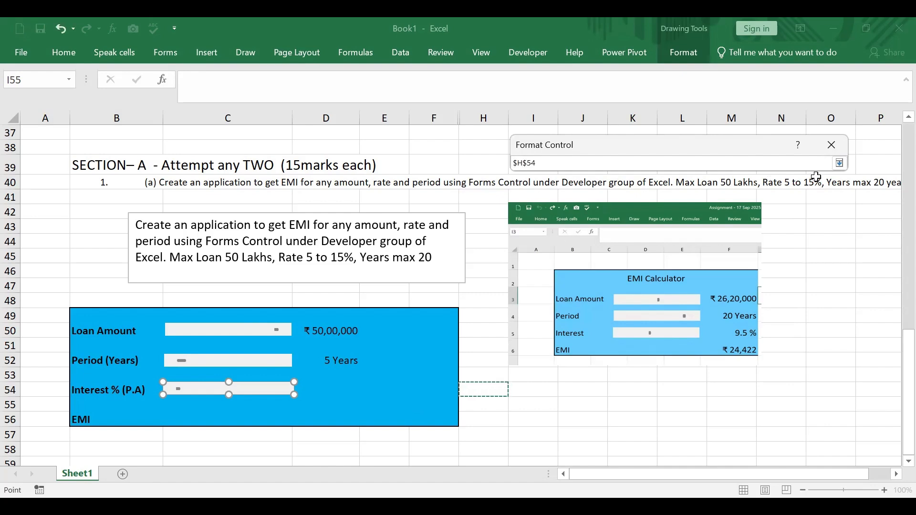
click(839, 163)
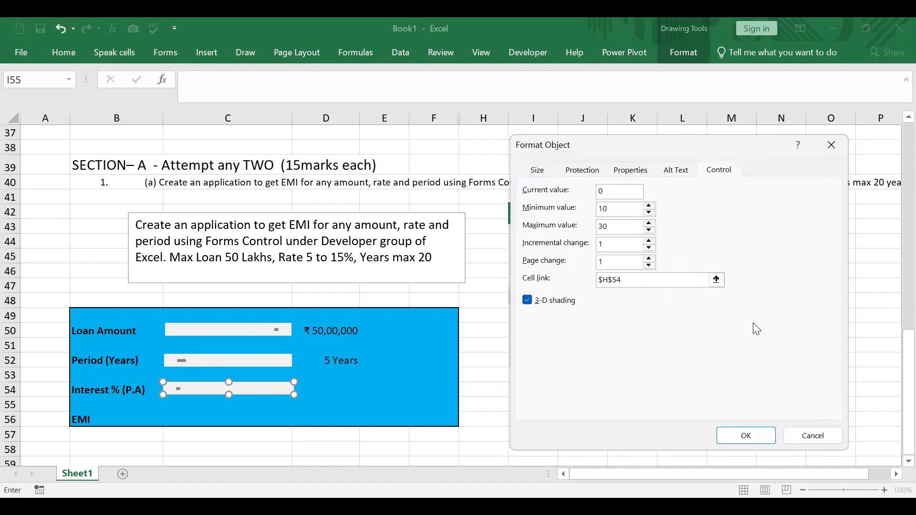
click(748, 435)
click(291, 406)
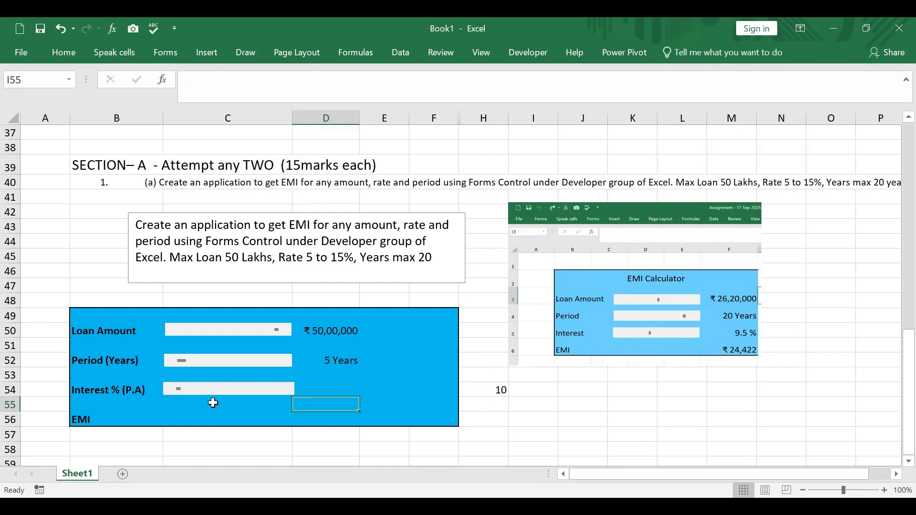
Try out the interest scroll bar by stepping it up several times and moving it to its maximum
click(195, 390)
click(203, 392)
click(217, 388)
click(221, 386)
drag(198, 389, 286, 394)
Enter the formula =H54/2 in cell D54 so the interest value is half of the linked cell
click(328, 391)
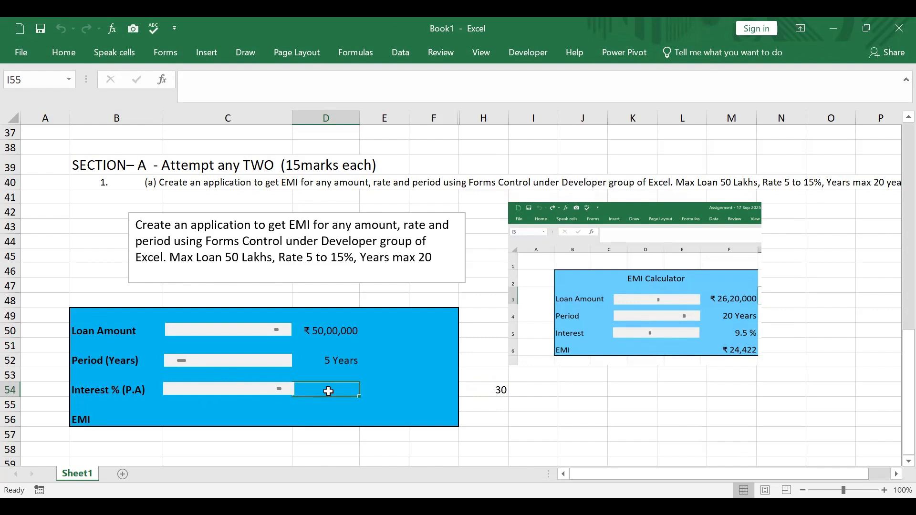
text(=)
click(487, 391)
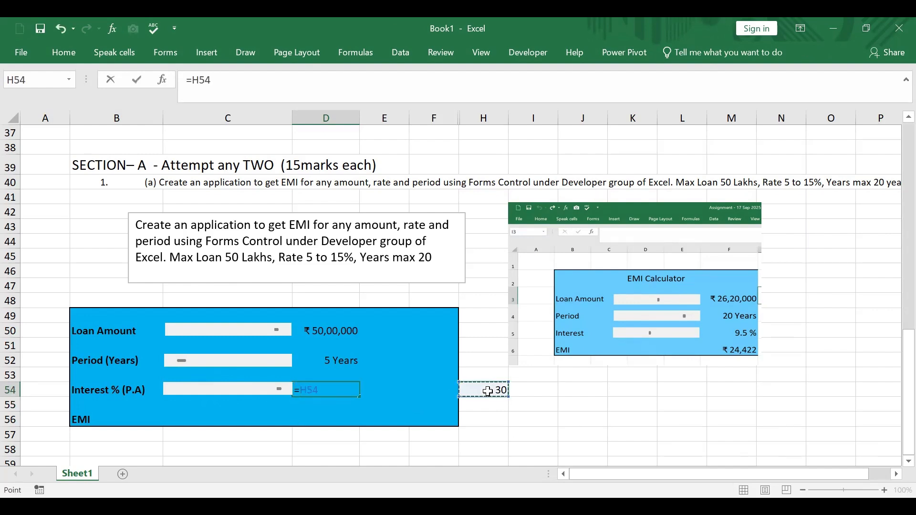
text(/2)
key(Return)
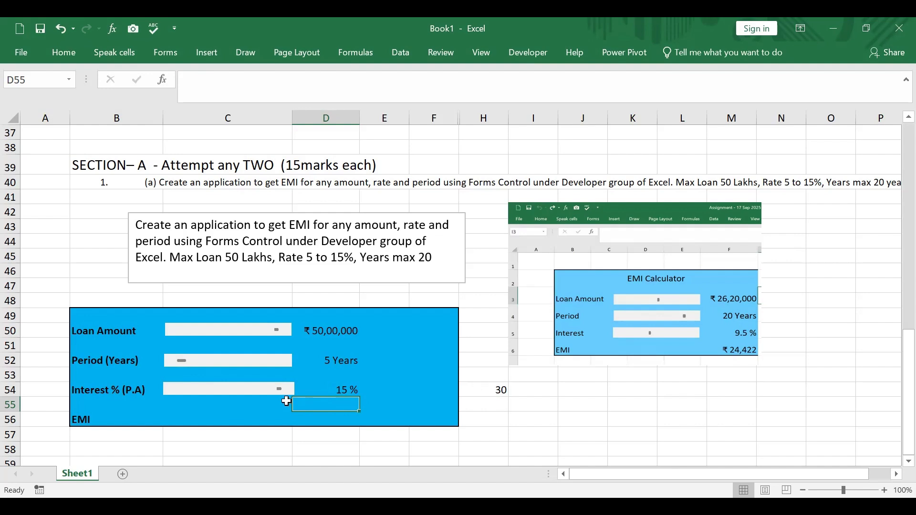
Try out the interest scroll bar by stepping it down to its minimum and a few steps back up
click(268, 391)
click(268, 390)
click(223, 393)
click(215, 394)
click(205, 393)
click(196, 394)
click(192, 394)
click(190, 393)
click(184, 393)
click(179, 394)
click(171, 392)
click(167, 391)
click(167, 391)
click(167, 391)
click(167, 391)
click(167, 392)
click(190, 396)
click(189, 391)
click(212, 392)
Change the custom number format of the interest value in cell D54 to 0.0 "%"
click(333, 390)
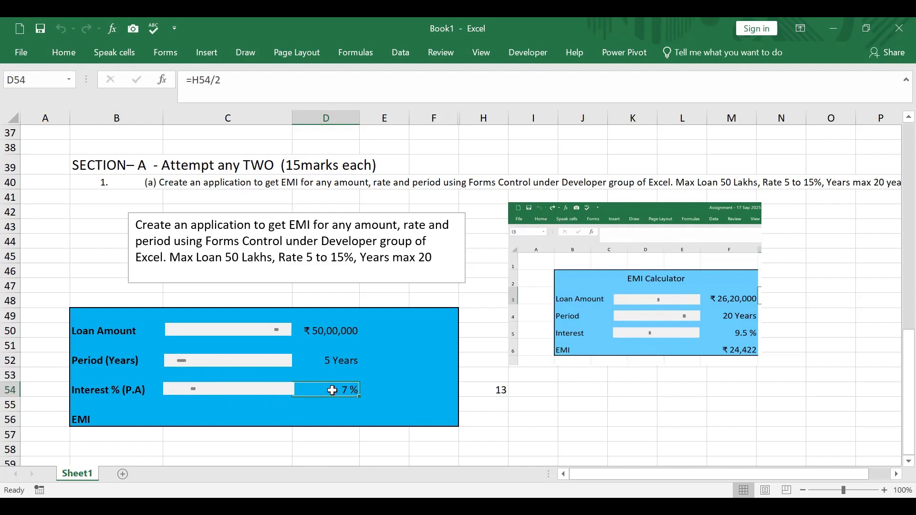
right_click(332, 390)
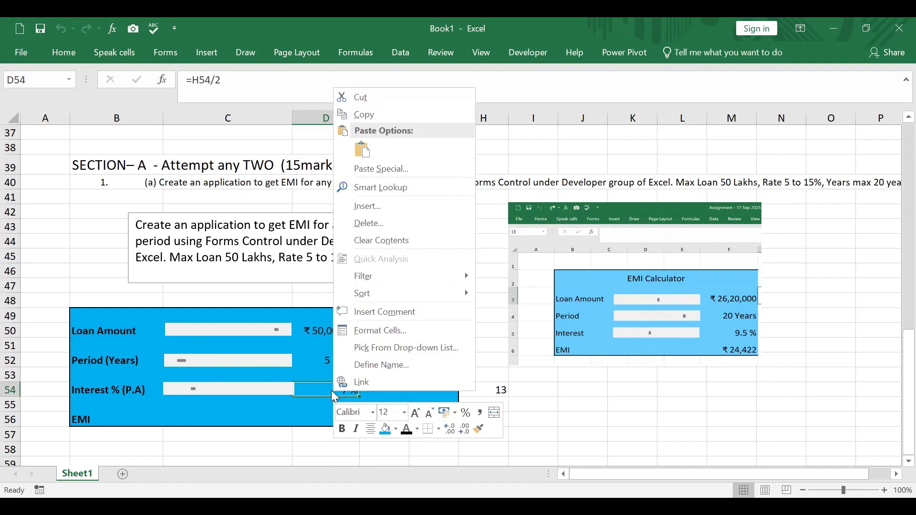
click(403, 334)
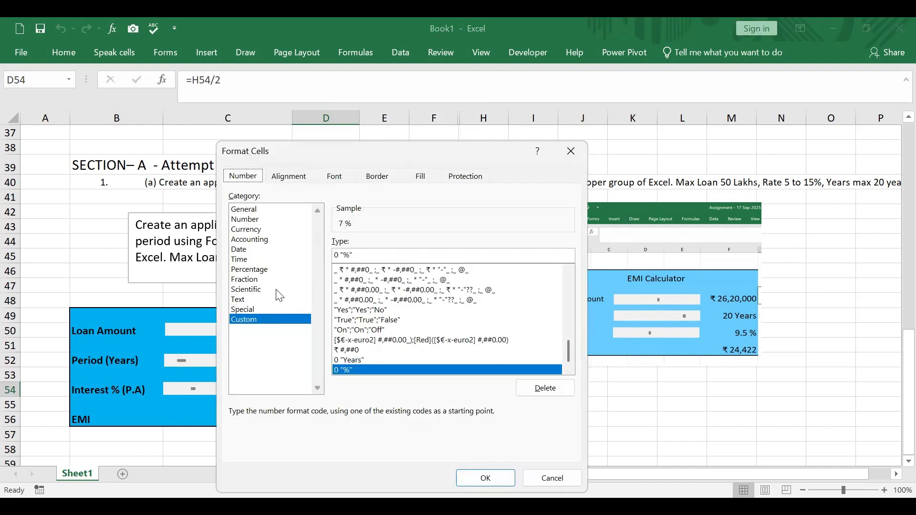
click(337, 255)
text(.0)
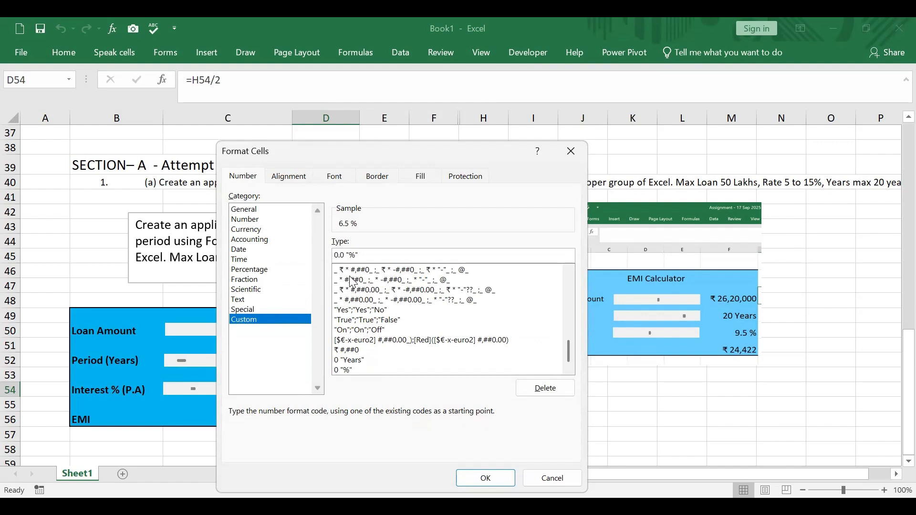
click(477, 478)
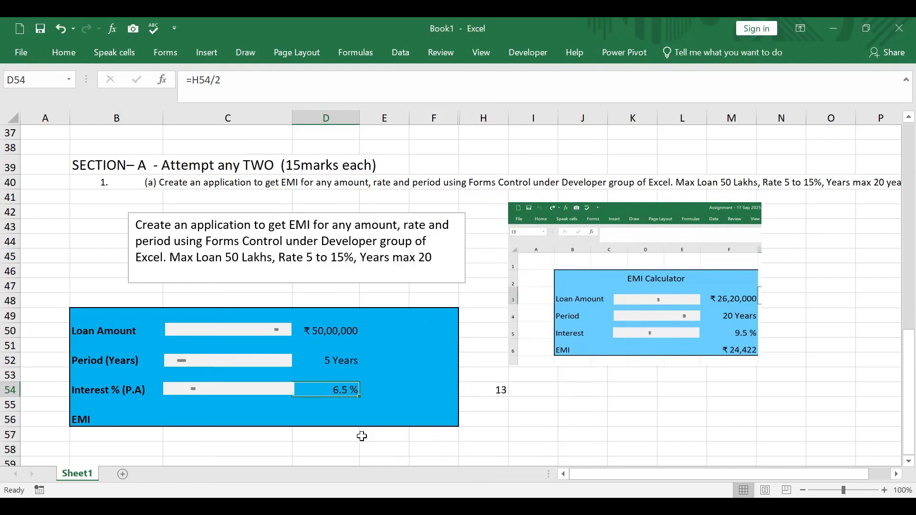
Raise the interest rate to 9.0 % with its scroll bar
click(208, 391)
click(257, 395)
click(272, 395)
click(286, 392)
click(286, 392)
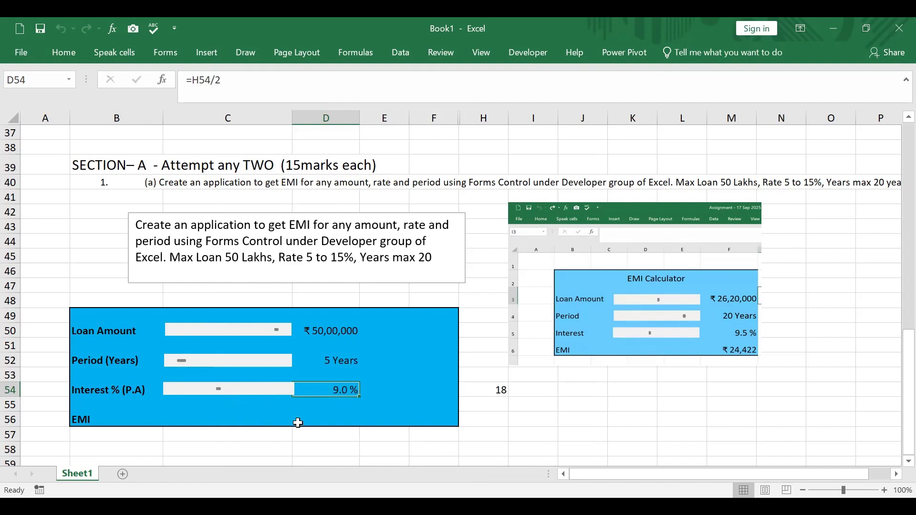
Begin a PMT function in the EMI row's cell C56 with D54/1200 as the rate argument
click(183, 417)
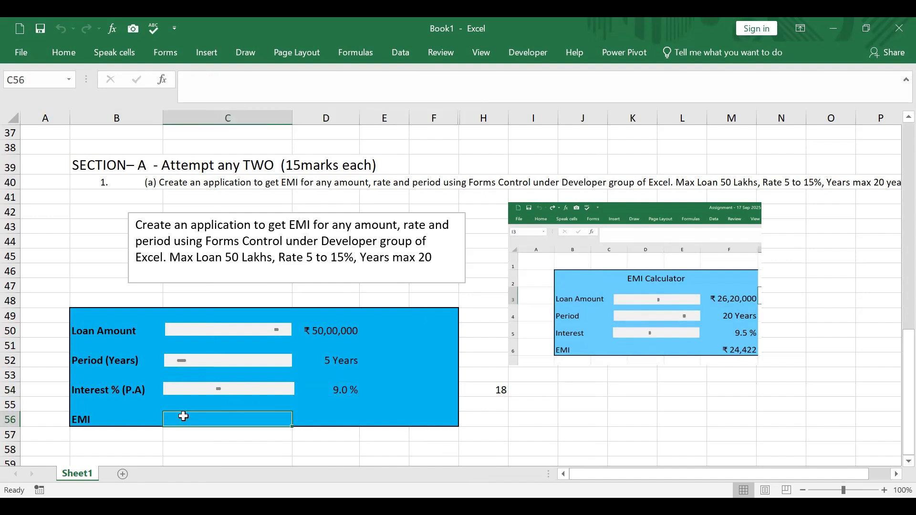
text(=p)
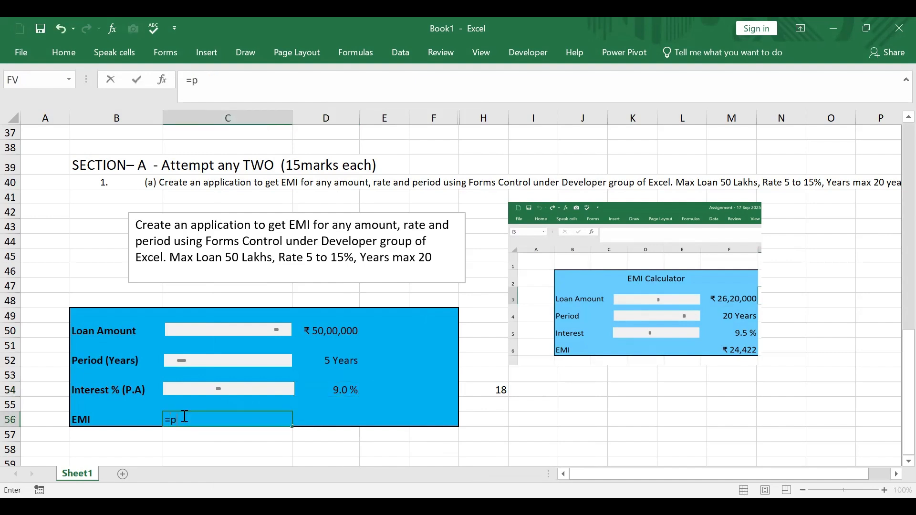
text(mt)
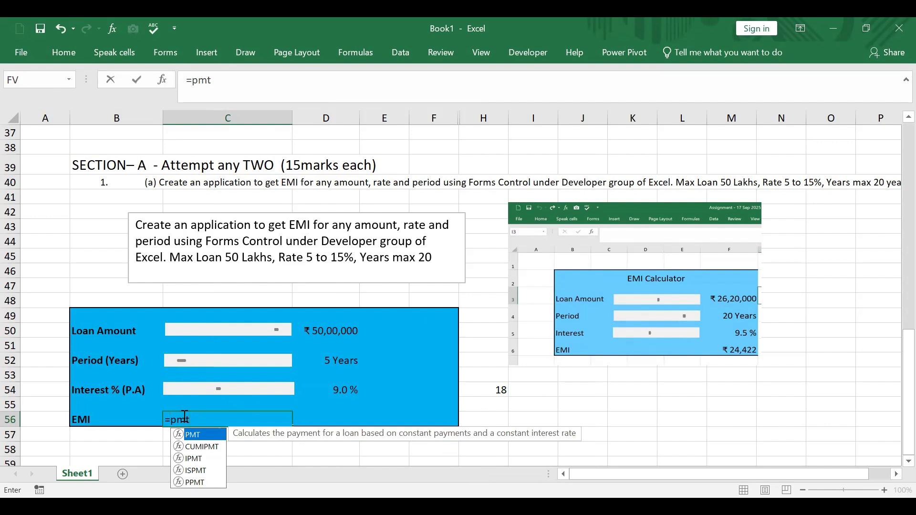
text(()
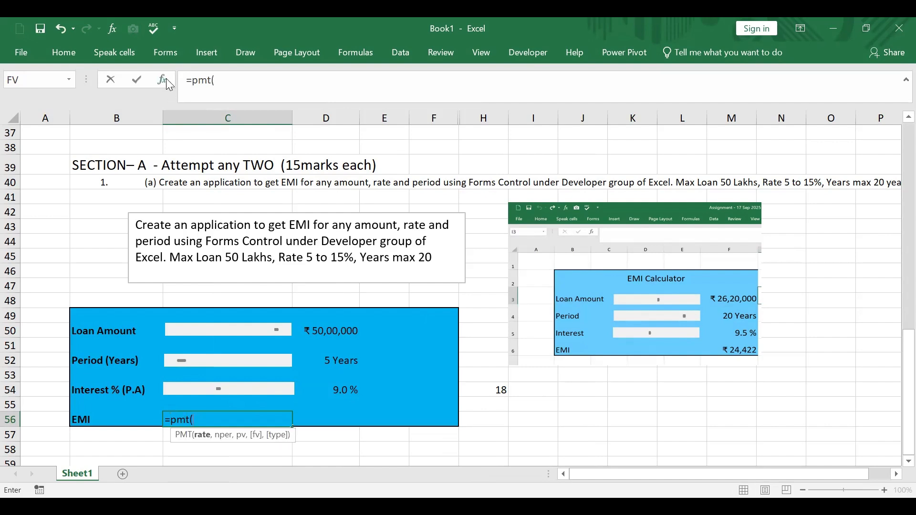
key(ctrl+a)
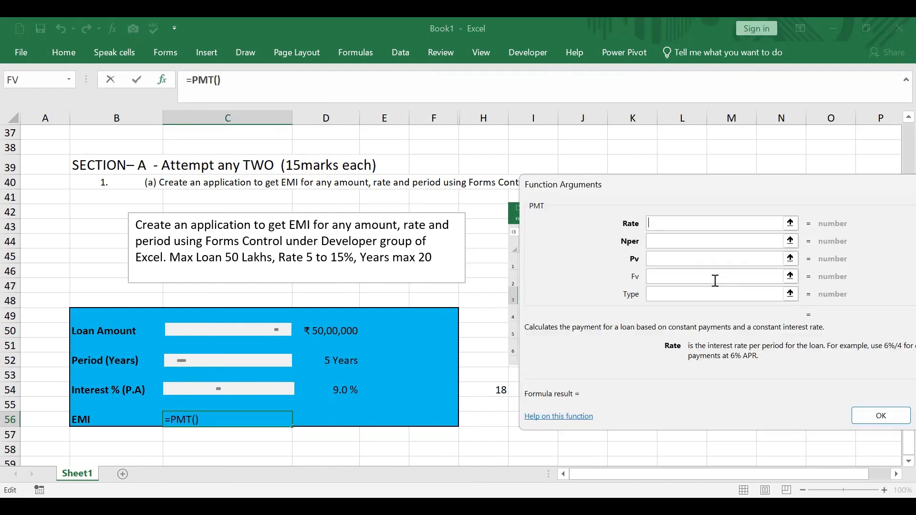
click(341, 391)
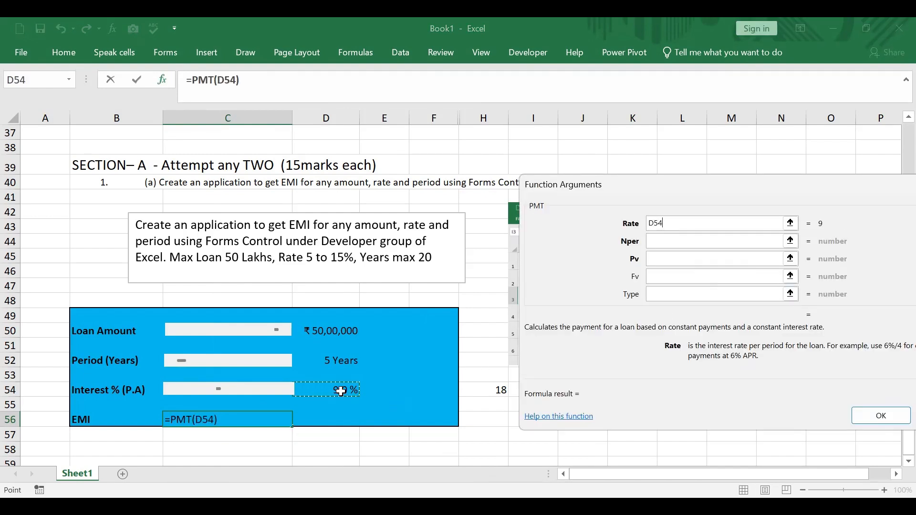
text(/)
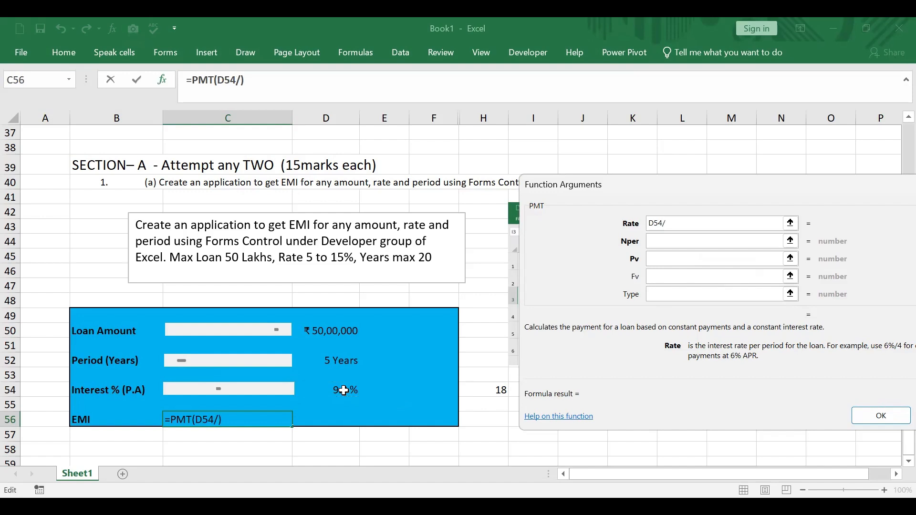
text(12)
text(00)
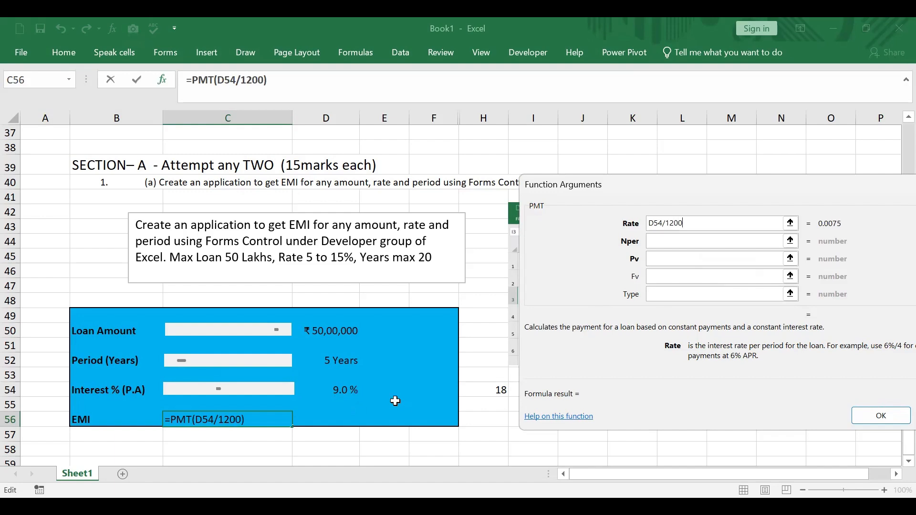
Set the PMT function's Nper argument to D52*12 and its Pv argument to D50
key(Tab)
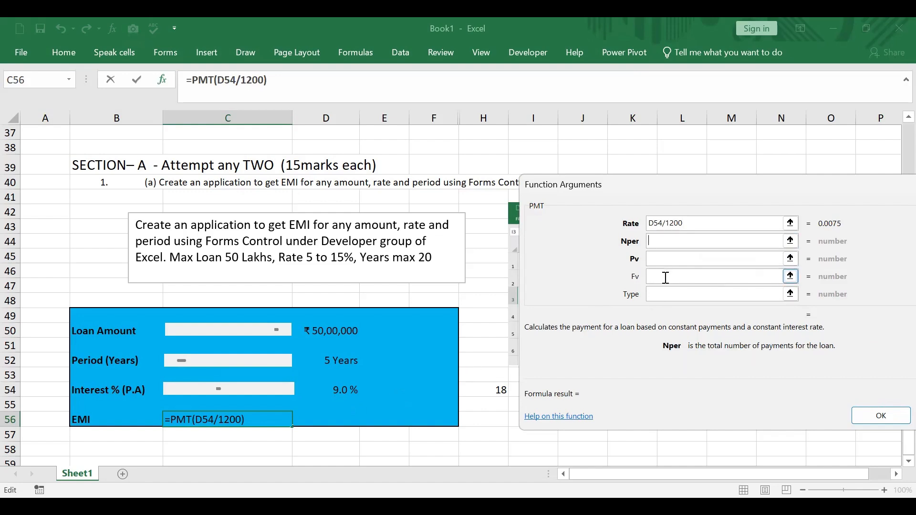
click(342, 361)
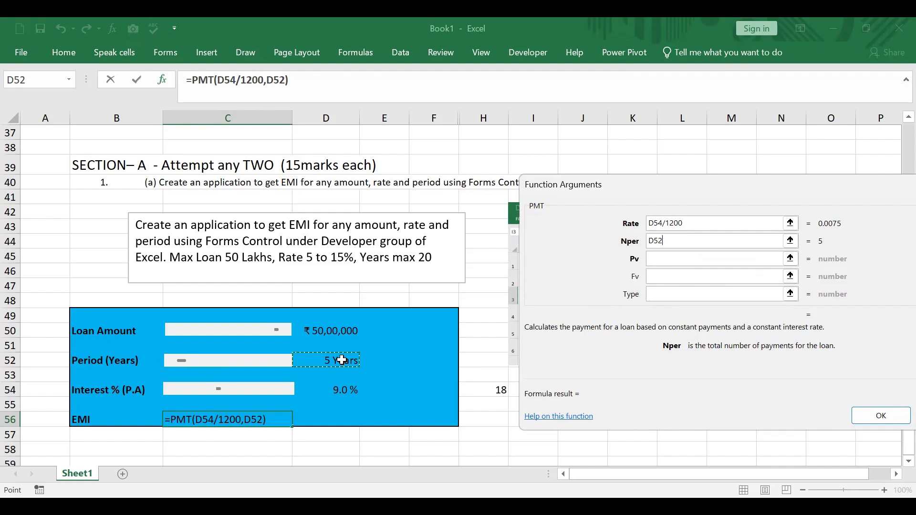
text(*12)
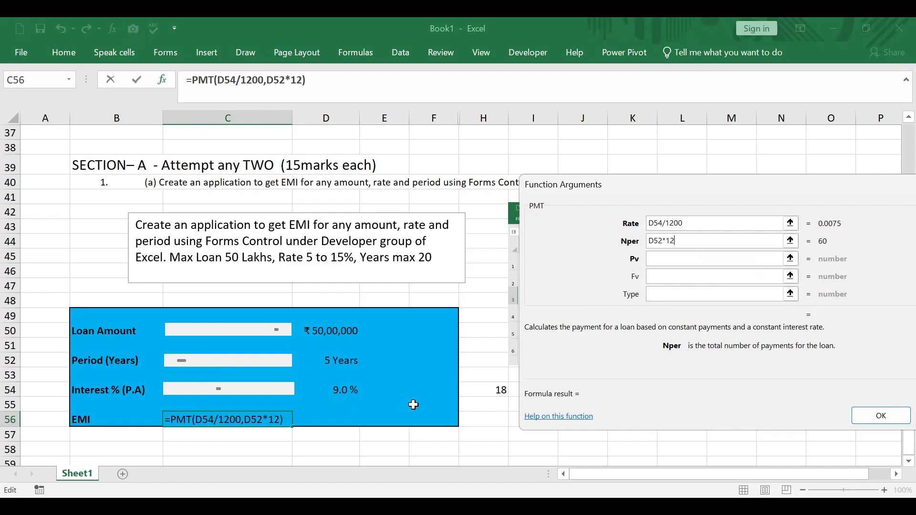
click(680, 259)
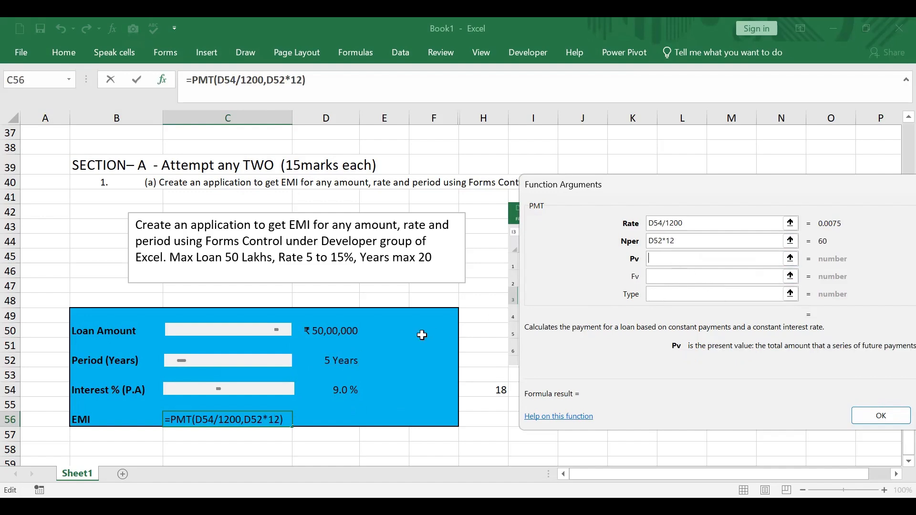
click(341, 332)
Set Fv to 0 and Type to 1, negate Pv to -D50, and confirm the PMT formula
click(672, 278)
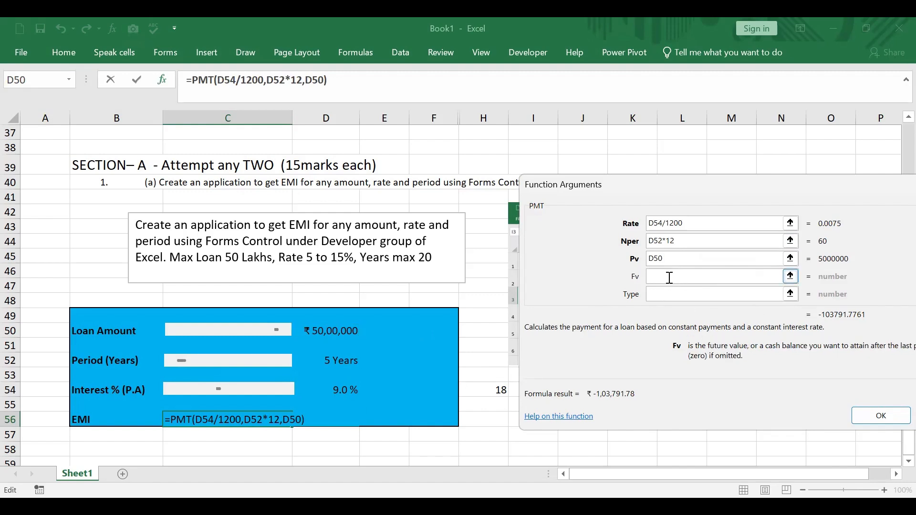
text(0)
click(665, 295)
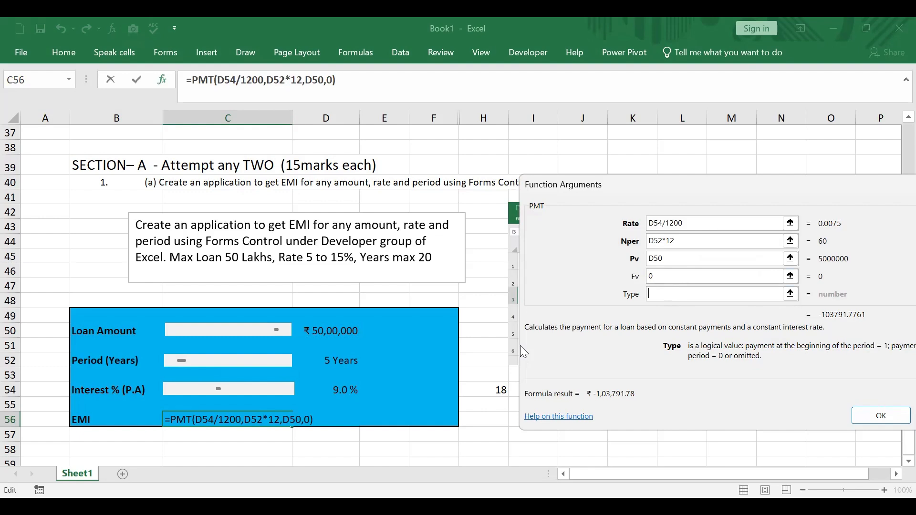
text(1)
click(652, 258)
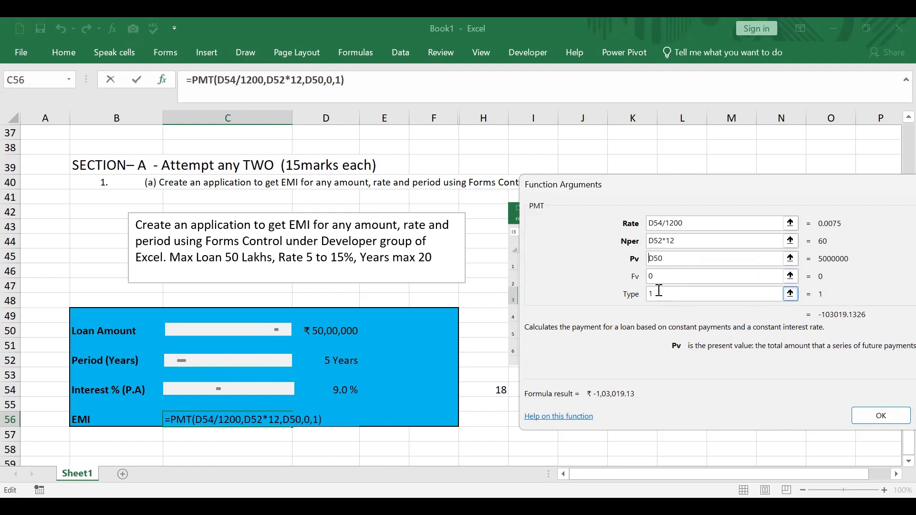
text(-)
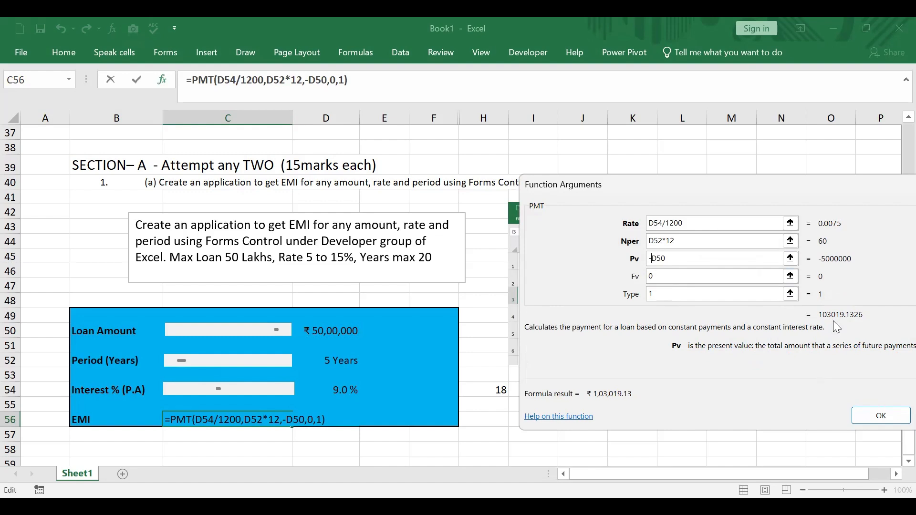
click(881, 421)
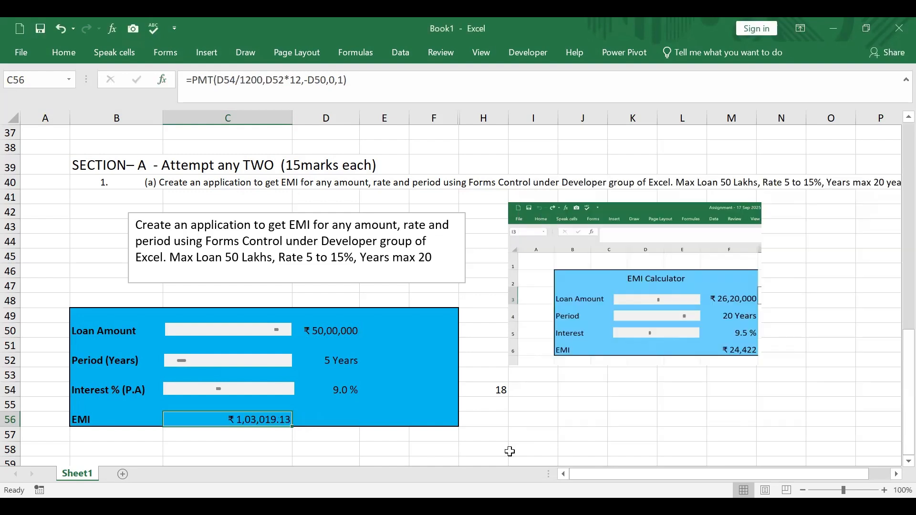
Format the EMI result in cell C56 as ₹ currency with 0 decimal places
right_click(265, 420)
click(309, 361)
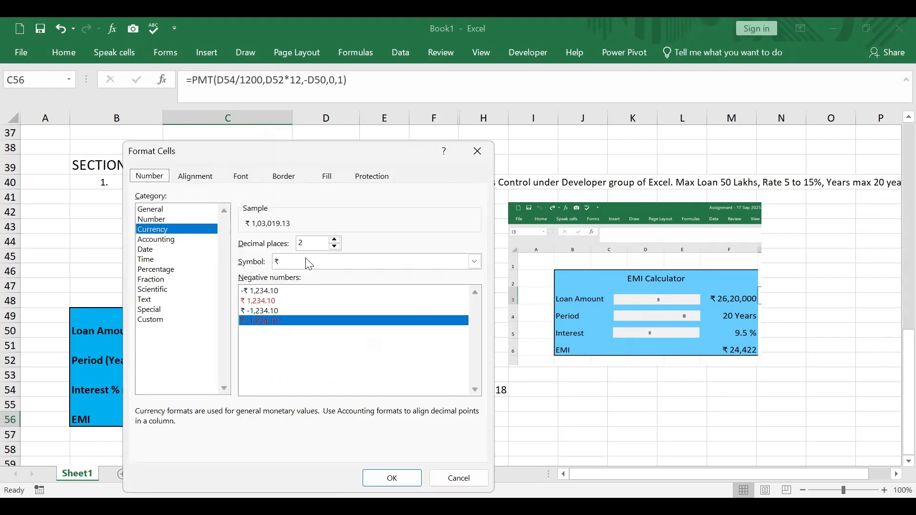
click(334, 246)
click(335, 247)
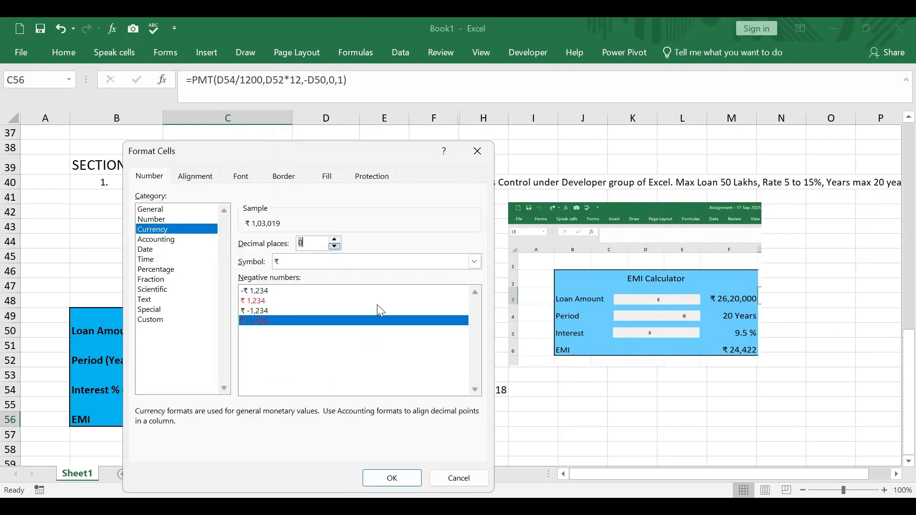
click(393, 479)
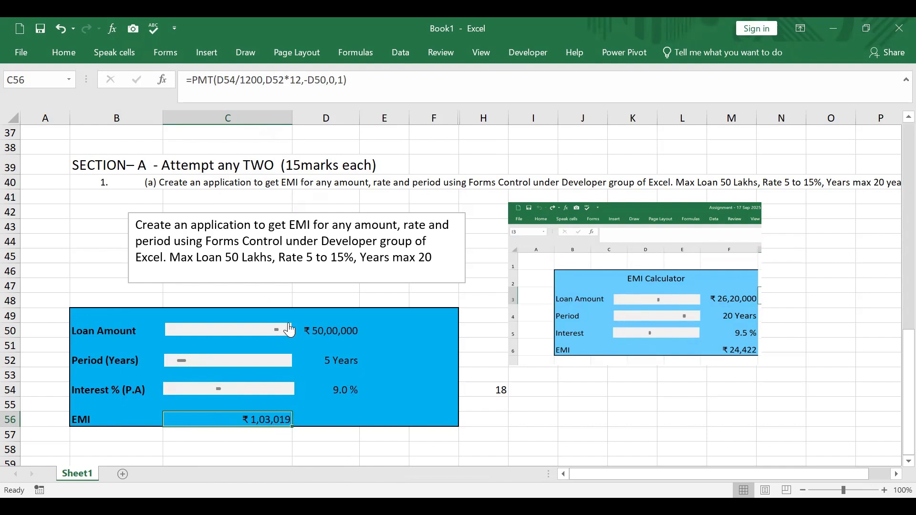
Test the calculator by setting the loan amount to ₹ 1,00,000 and the period to 10 Years with their scroll bars
drag(278, 337, 155, 323)
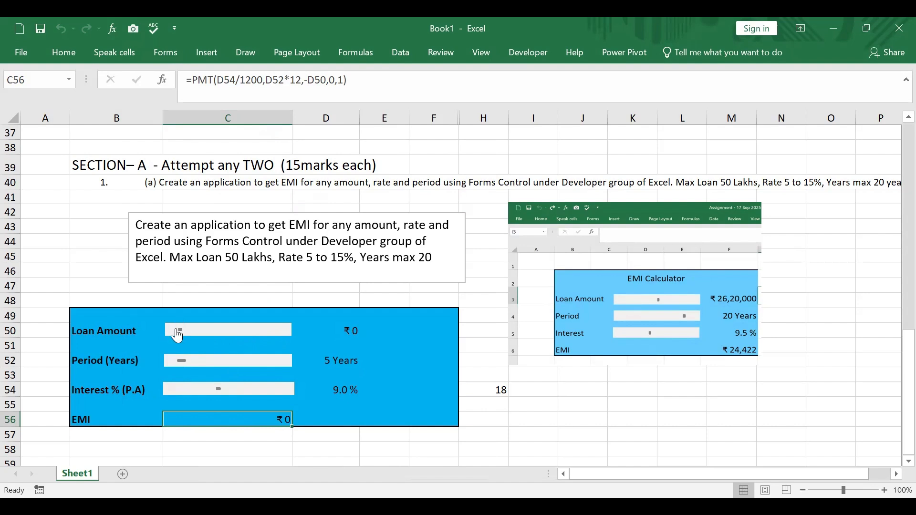
click(193, 336)
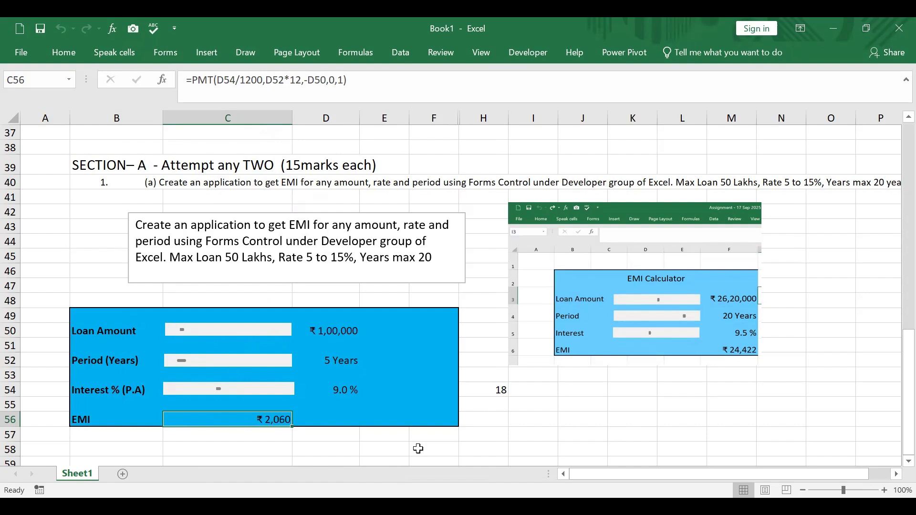
click(268, 364)
click(268, 364)
click(267, 364)
click(268, 364)
click(268, 364)
click(268, 364)
click(210, 363)
Hide column H, which holds the interest scroll bar's linked value
click(492, 389)
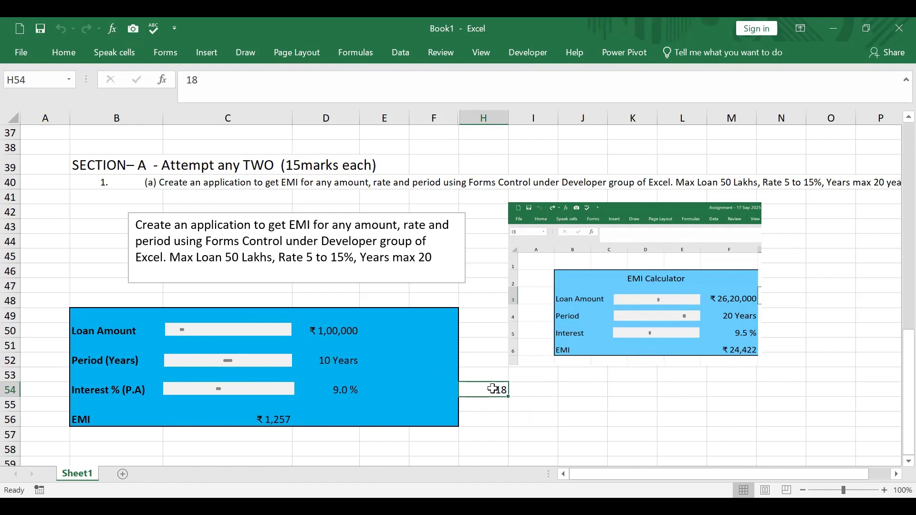
right_click(490, 117)
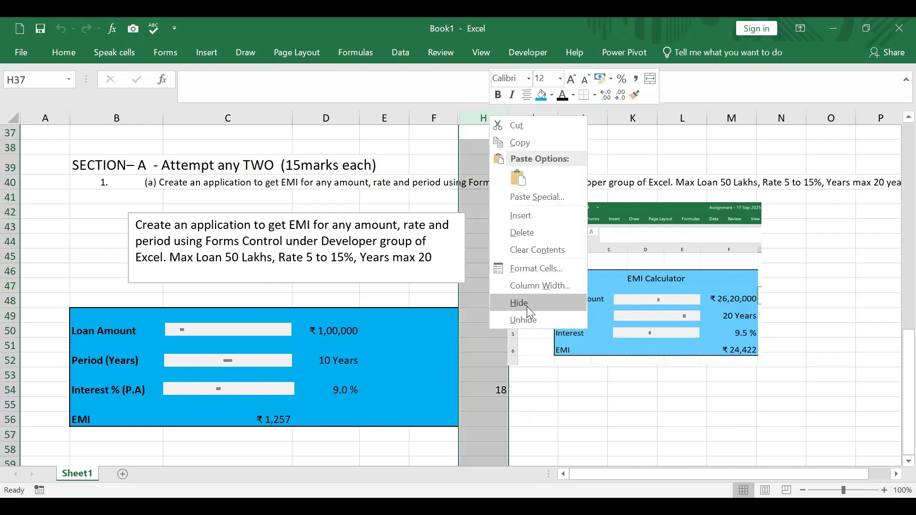
click(527, 304)
click(667, 424)
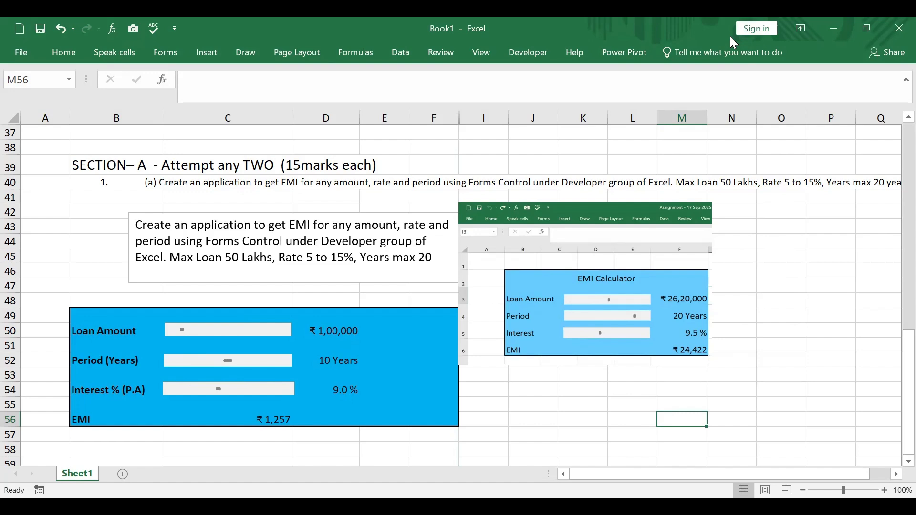
key(ctrl+n)
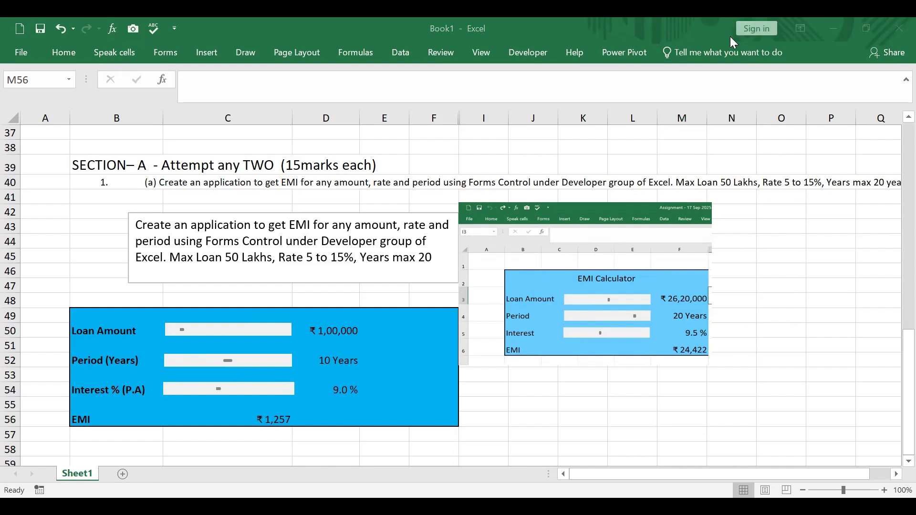